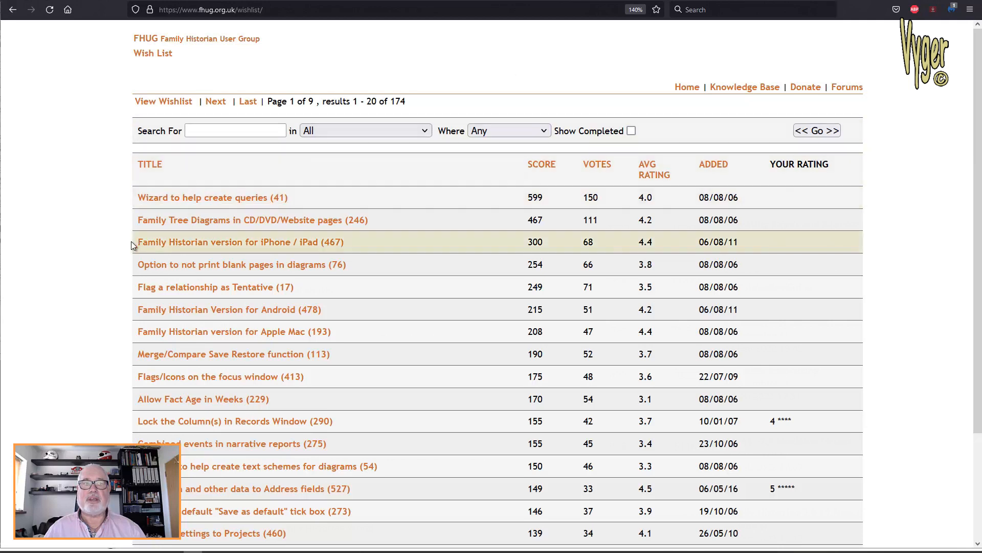
# Open the wish list item "Allow Fact Age in Weeks" and read through its description and comments.
pyautogui.scroll(-3, 136, 243)
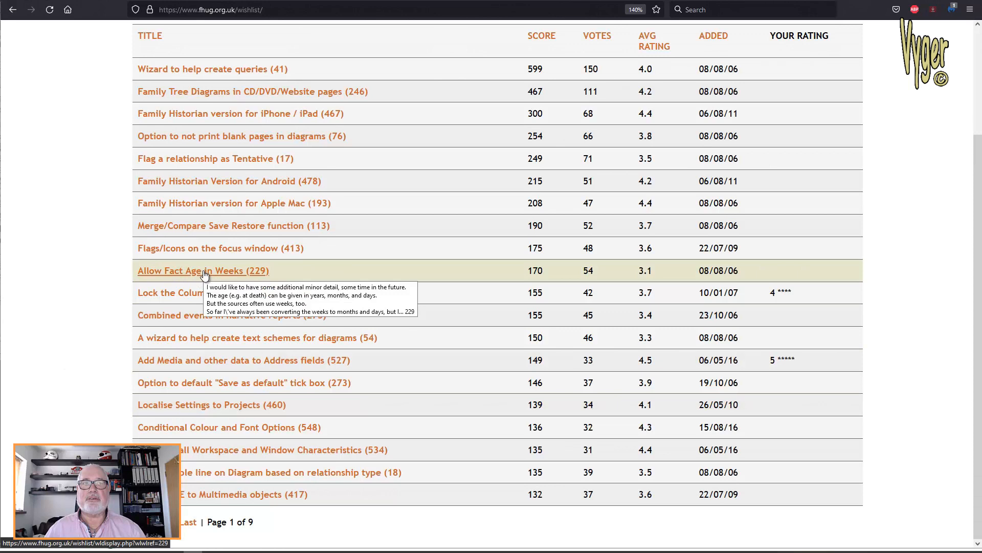
pyautogui.click(204, 275)
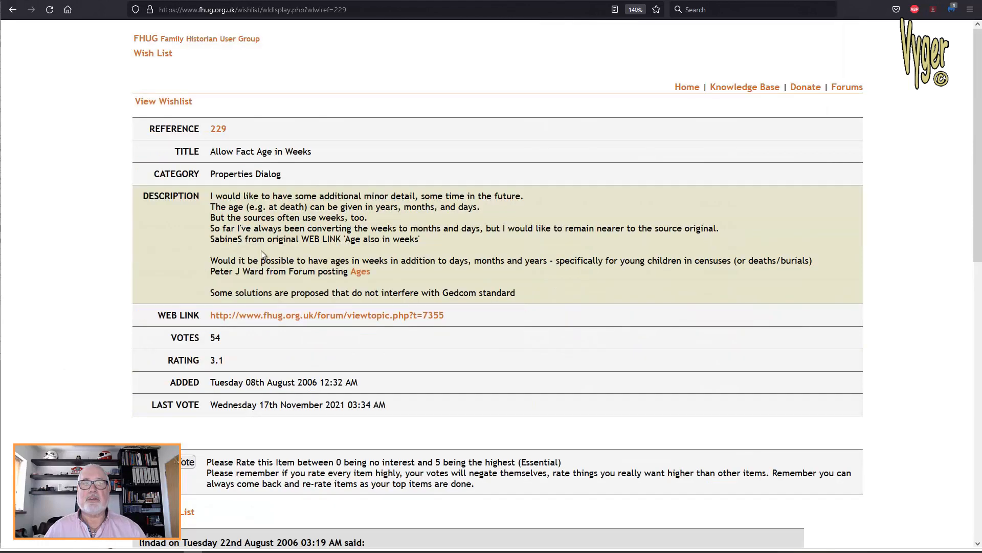
pyautogui.scroll(-5, 182, 340)
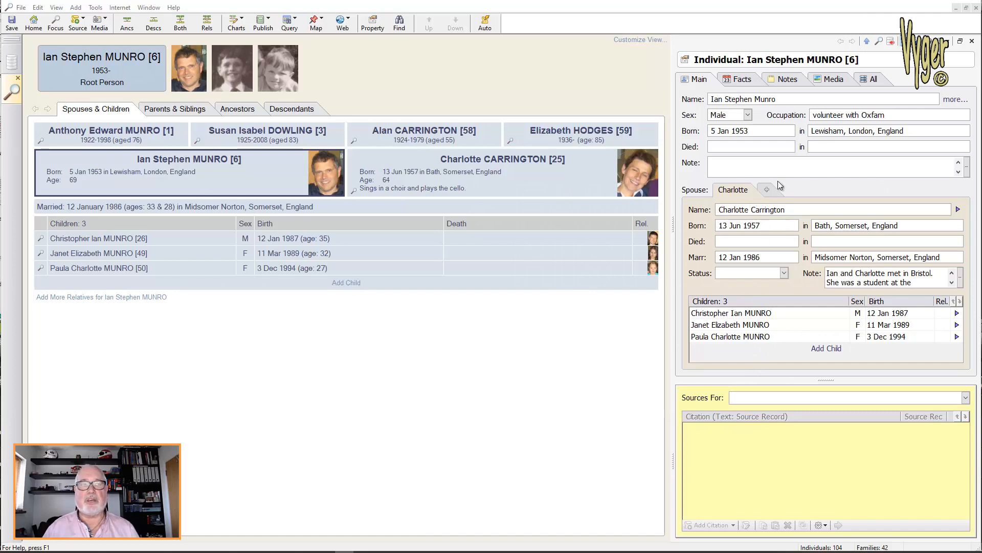
# In Family Historian, start a new project that imports the other-program family tree file Demonstrator.rmgc from the Rootsmagic folder.
pyautogui.click(21, 7)
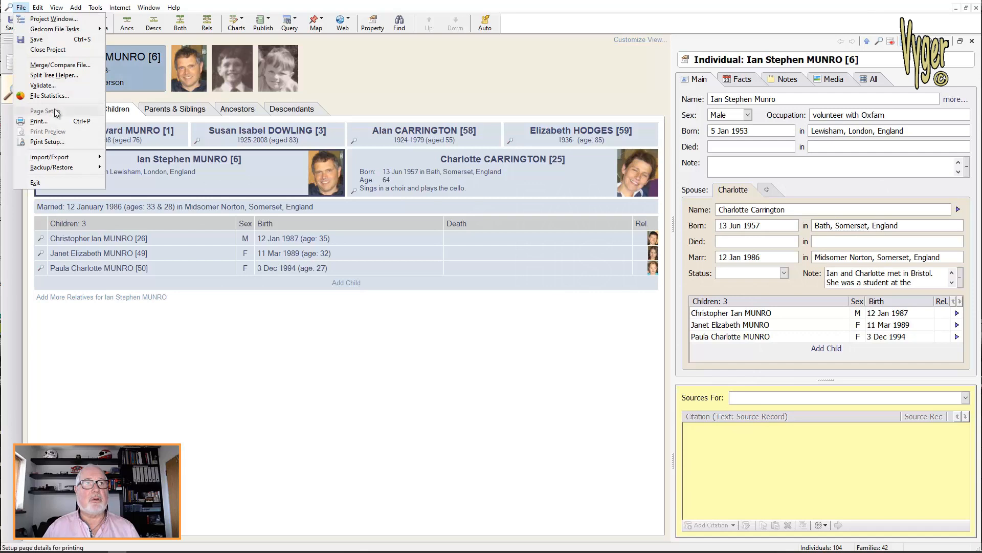
pyautogui.click(51, 75)
pyautogui.click(416, 353)
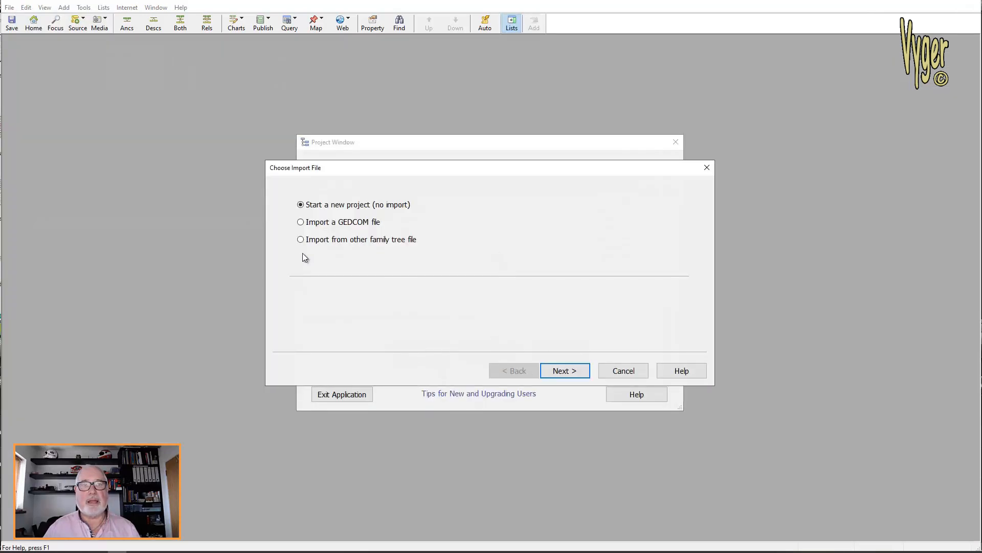
pyautogui.click(302, 240)
pyautogui.click(666, 298)
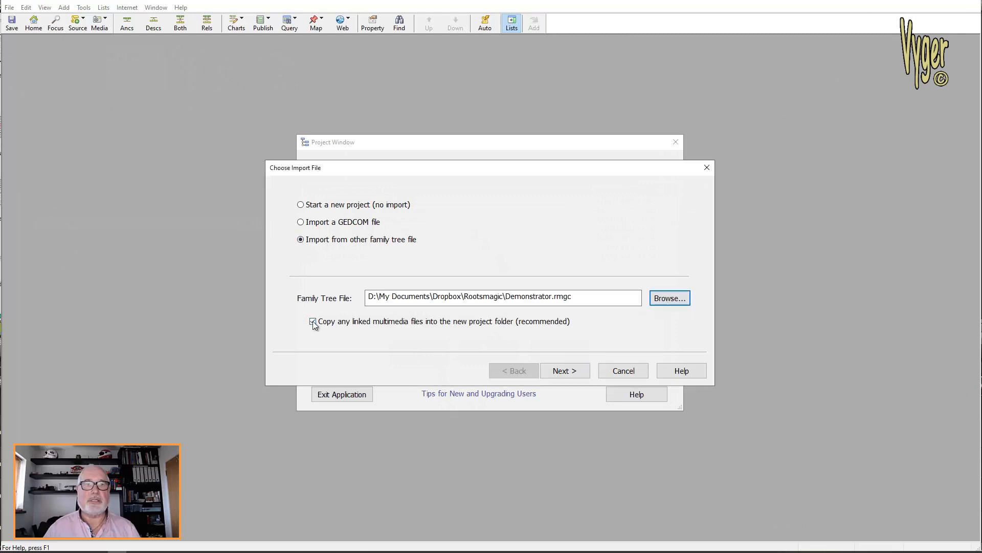
# Turn off copying of linked multimedia files, keep the RootsMagic import options, and finish the project as the default named Demonstrator (2).
pyautogui.click(313, 323)
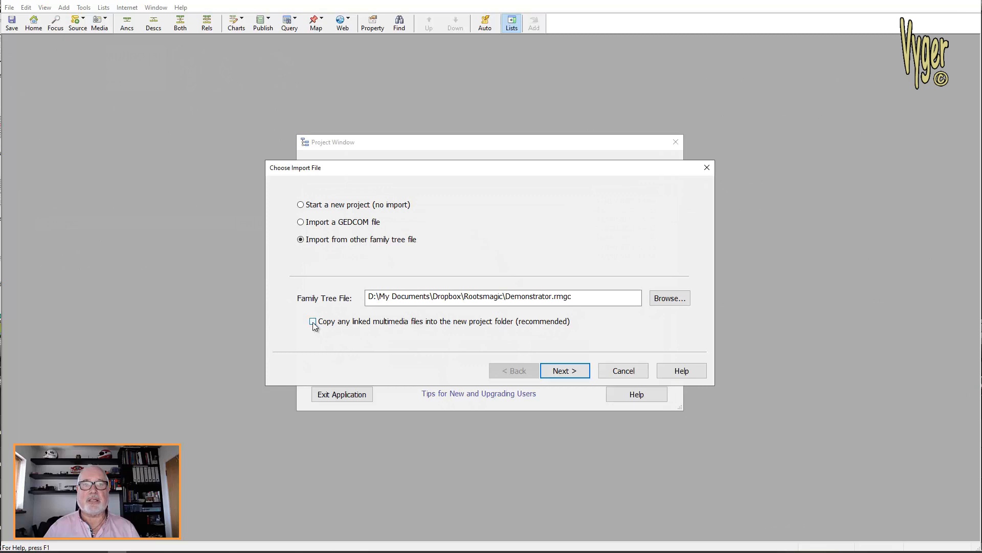
pyautogui.click(570, 372)
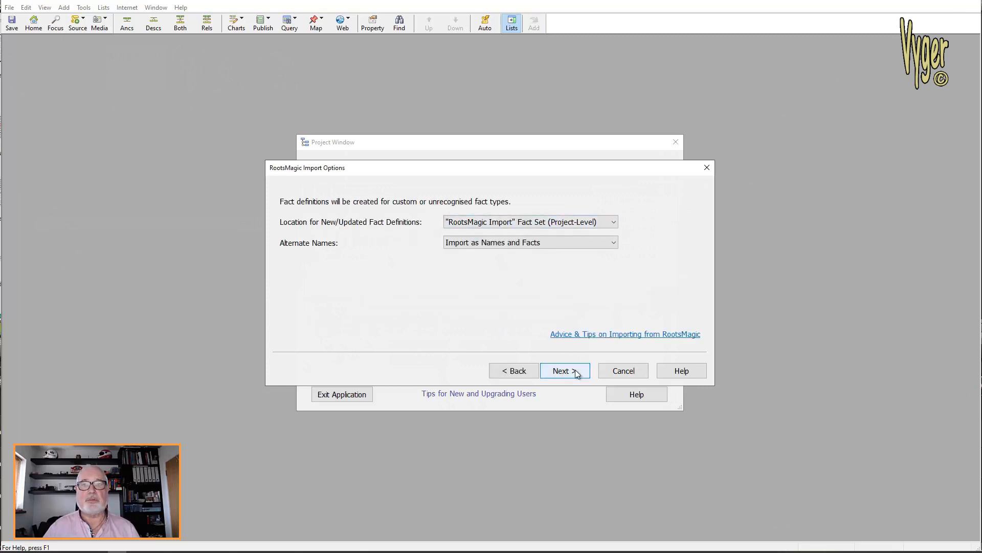
pyautogui.click(574, 372)
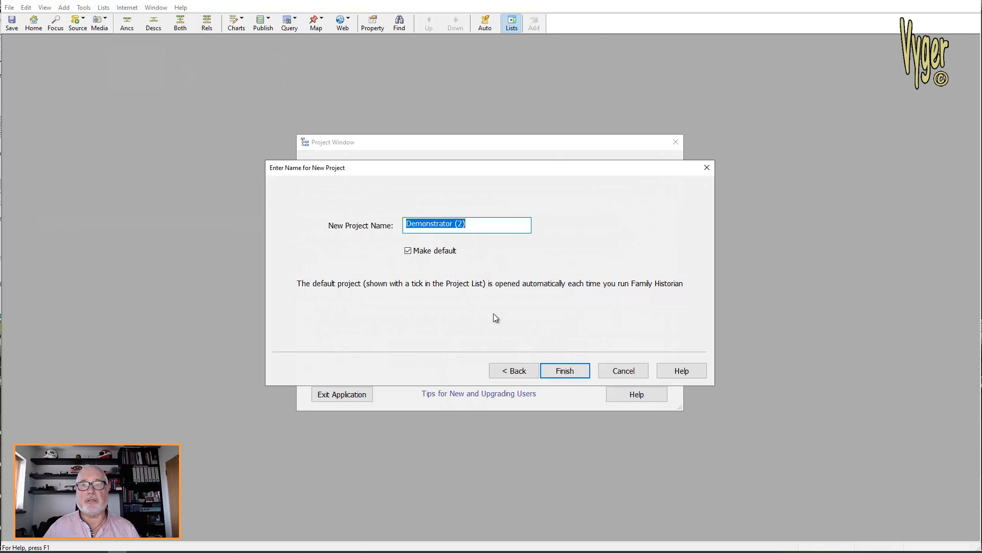
pyautogui.click(567, 370)
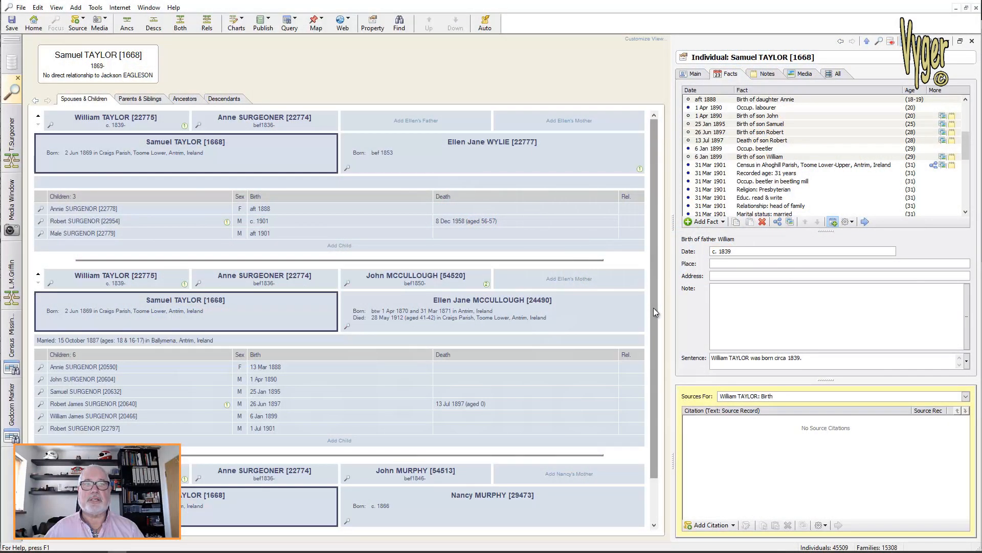
# Review the focus person's multiple spouses and their children in the Focus Window.
pyautogui.moveTo(654, 308); pyautogui.dragTo(662, 359)
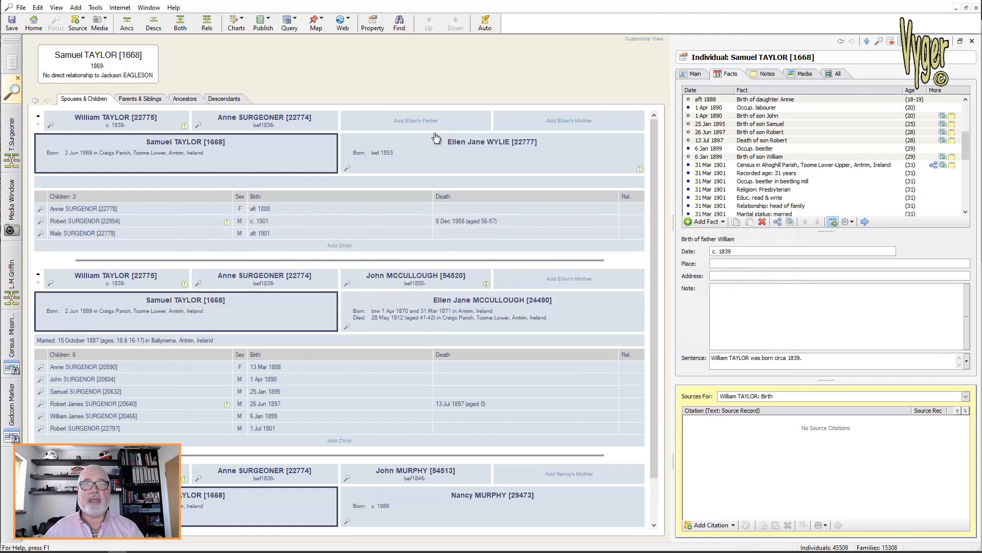
pyautogui.click(491, 161)
pyautogui.click(203, 158)
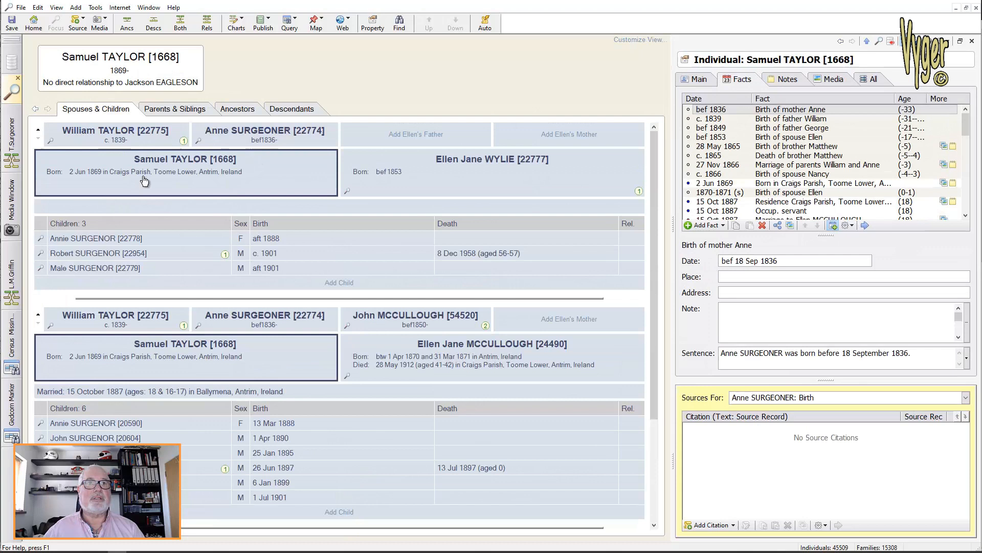
# Set the date of the father's birth fact in the focus person's timeline to c. 1841.
pyautogui.click(793, 122)
pyautogui.click(757, 261)
pyautogui.press('BackSpace')
pyautogui.press('BackSpace')
pyautogui.write('41')
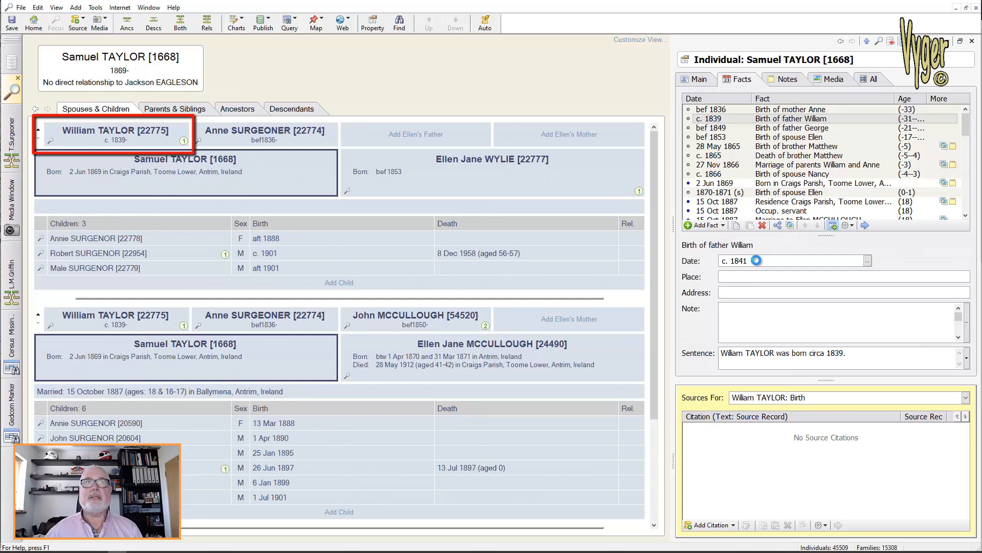
pyautogui.press('Tab')
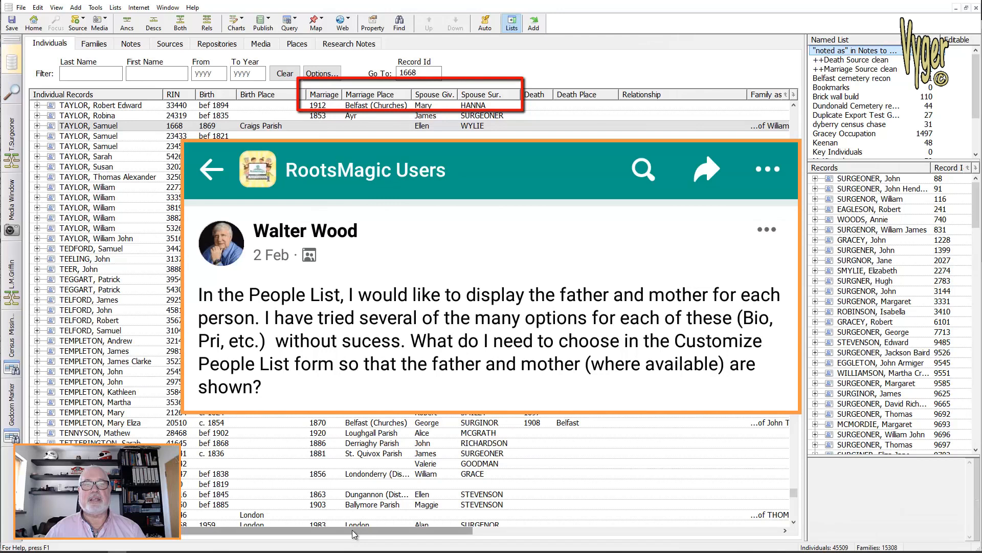
# Sort the individual records by the Relationship column and look through the related people's family details.
pyautogui.moveTo(353, 532); pyautogui.dragTo(497, 534)
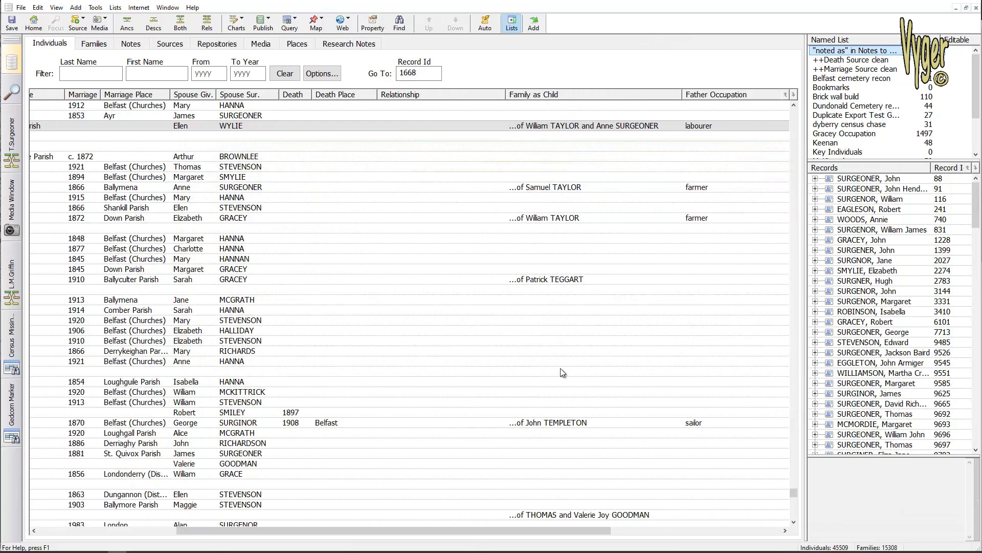
pyautogui.moveTo(597, 531); pyautogui.dragTo(745, 527)
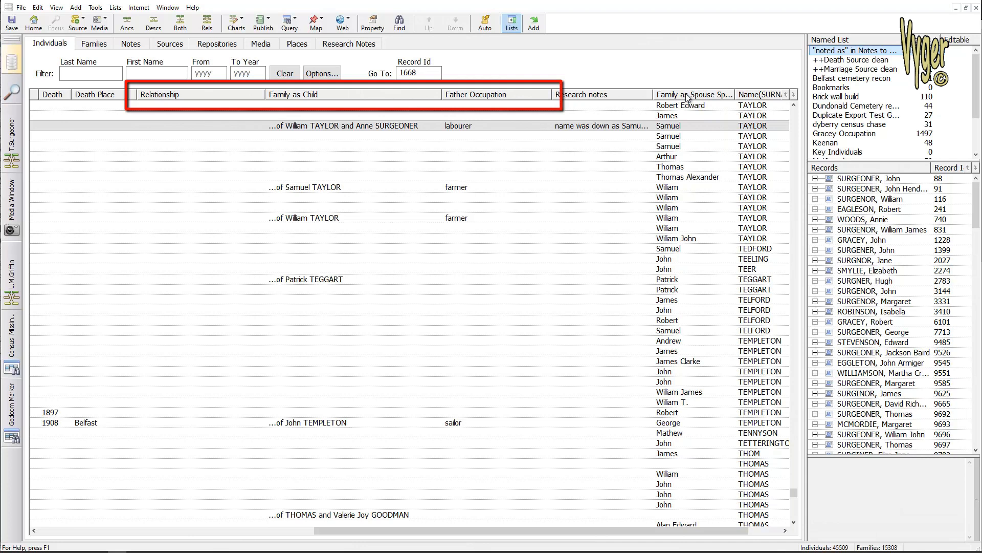
pyautogui.click(187, 94)
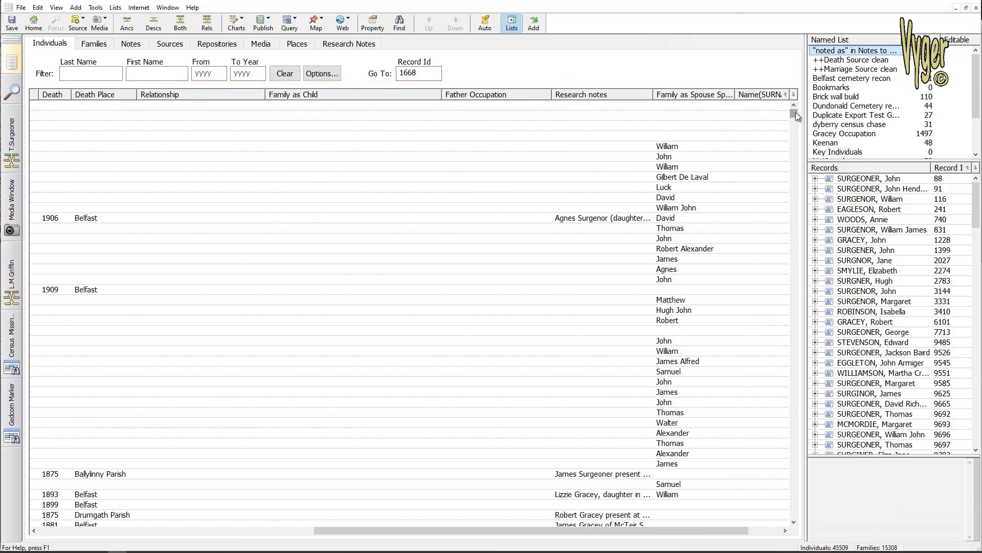
pyautogui.moveTo(796, 112); pyautogui.dragTo(794, 511)
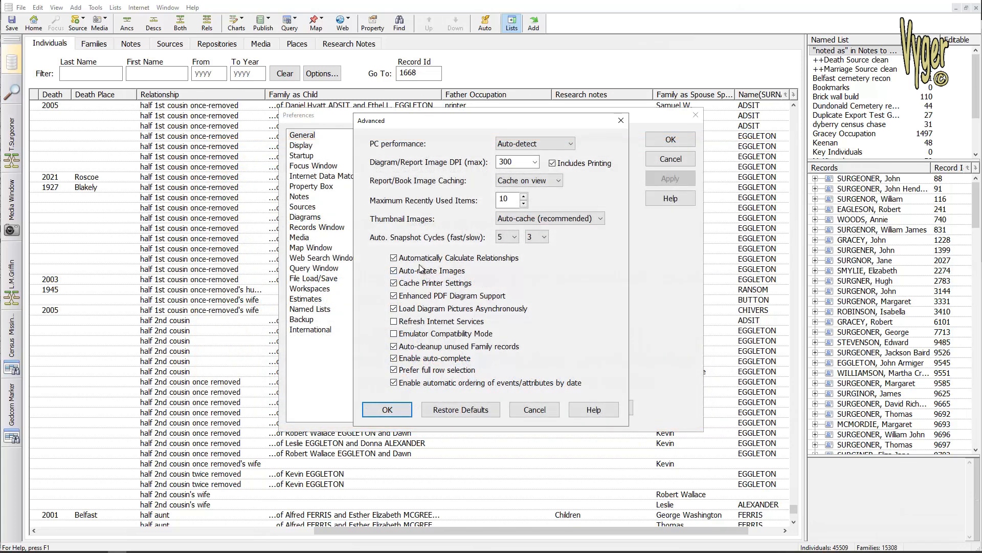
pyautogui.click(394, 258)
pyautogui.press('Escape')
pyautogui.press('Escape')
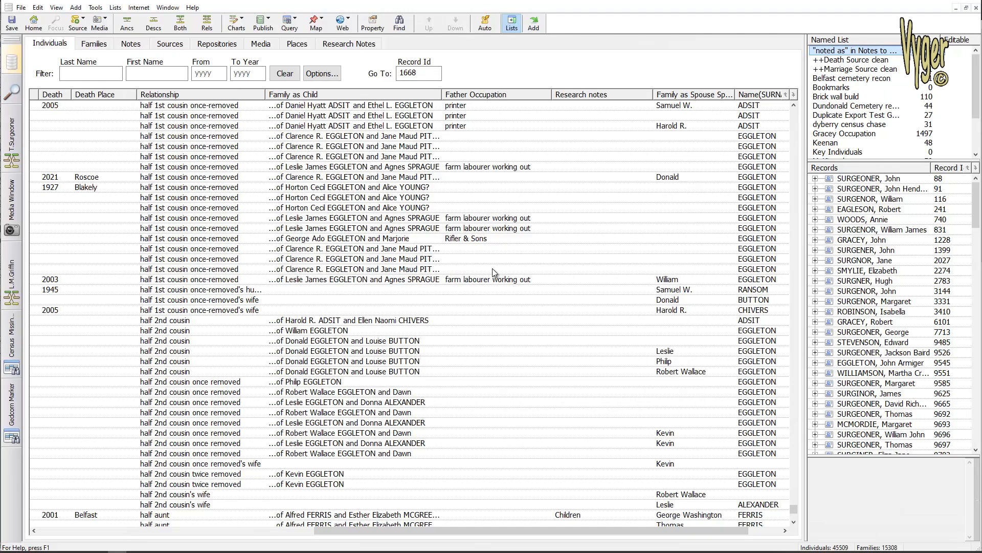
# View the records of the named lists "Belfast cemetery recon" and "dyberry census chase" in a temporarily widened pane.
pyautogui.moveTo(805, 299); pyautogui.dragTo(165, 302)
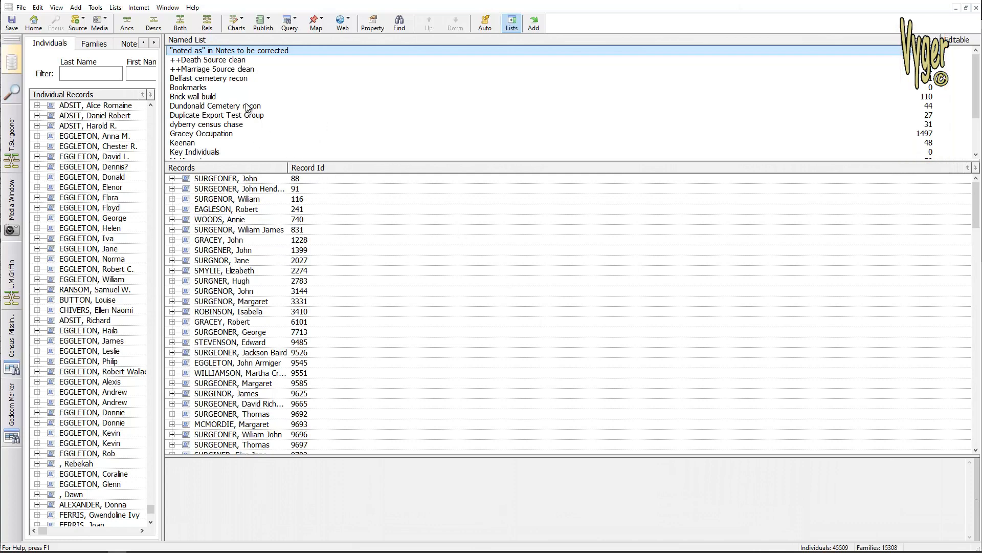
pyautogui.click(220, 80)
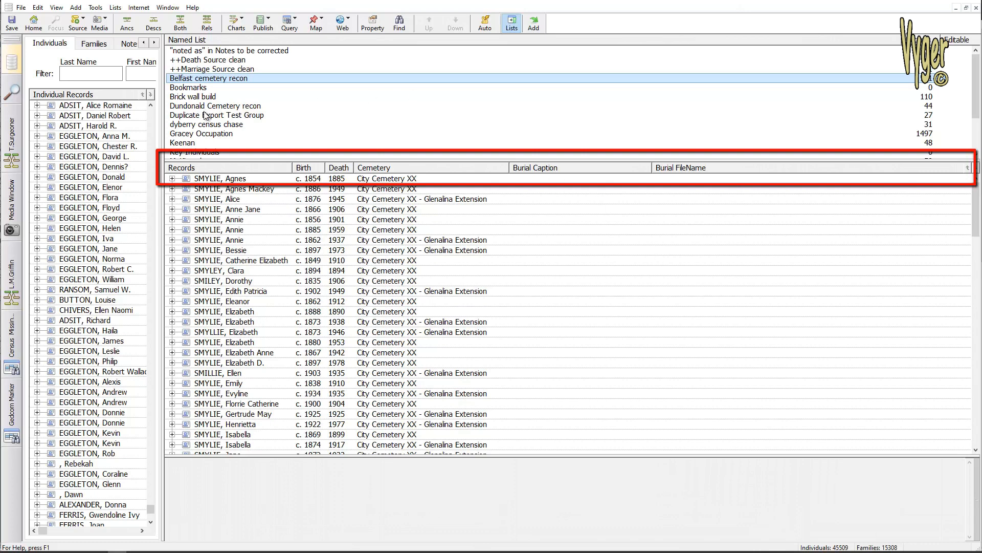
pyautogui.click(205, 127)
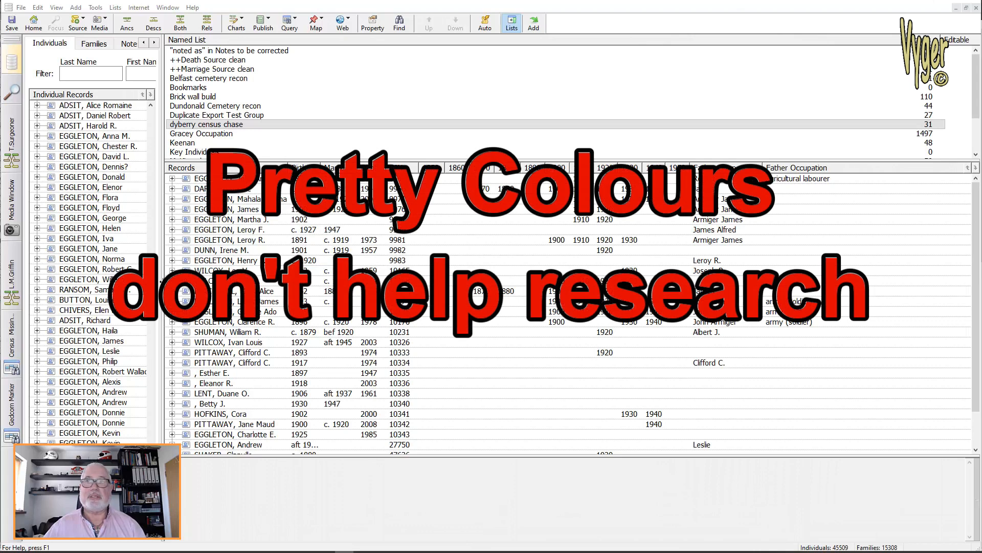
pyautogui.moveTo(162, 281); pyautogui.dragTo(809, 317)
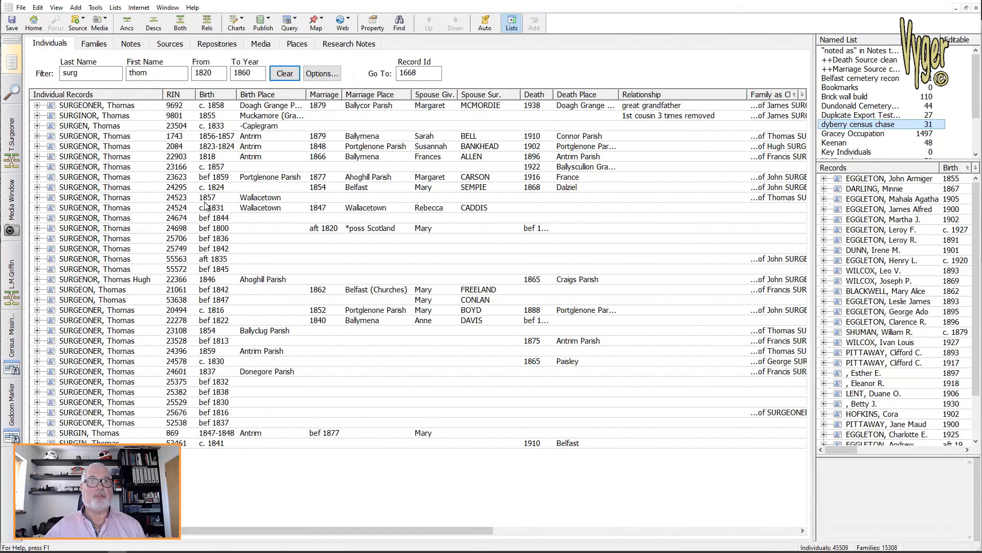
# Create an Ancestor & Descendant diagram for the first individual in the filtered list, with all generations up and down.
pyautogui.click(162, 106)
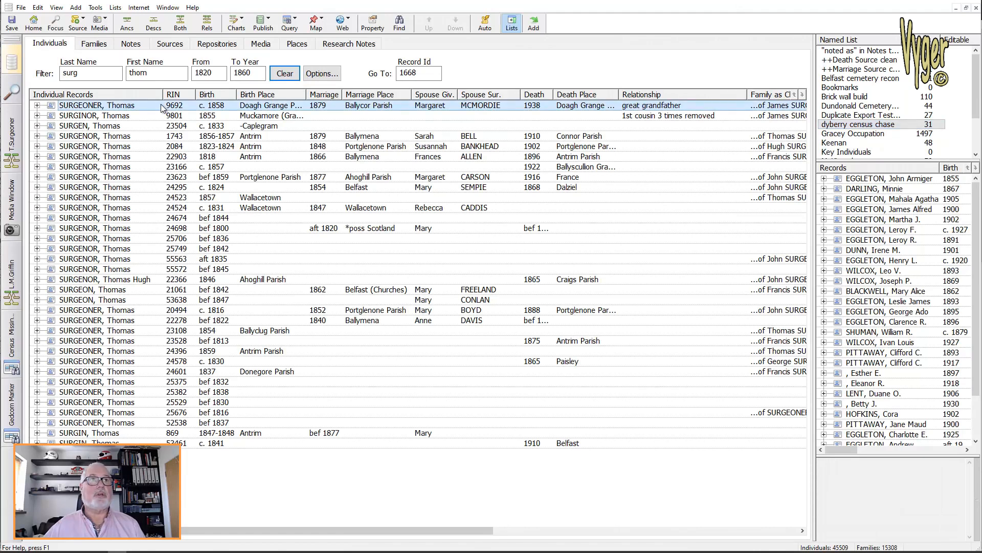
pyautogui.click(180, 27)
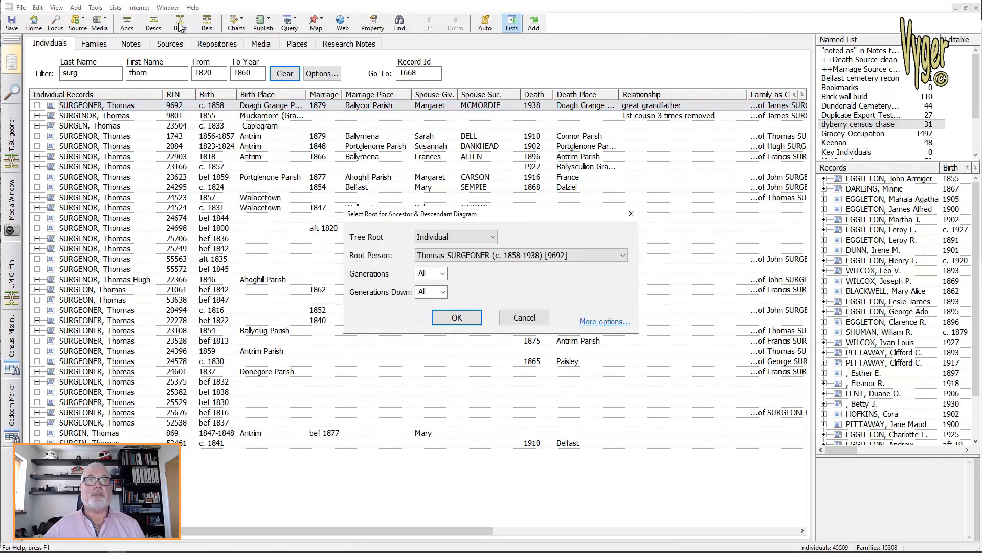
pyautogui.click(456, 316)
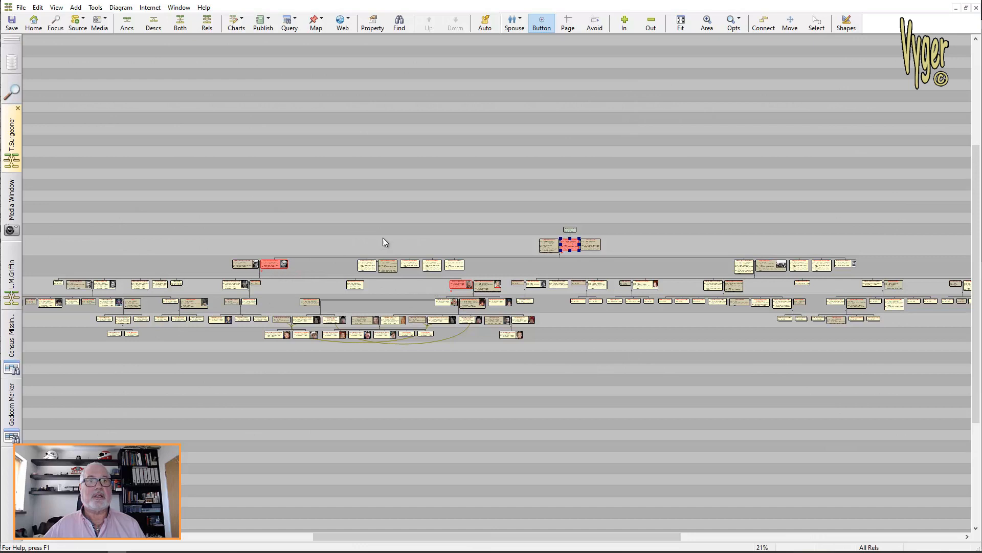
# Examine the root person and both spouses close up in the diagram, and fit the whole diagram back into view.
pyautogui.moveTo(507, 214); pyautogui.dragTo(485, 197)
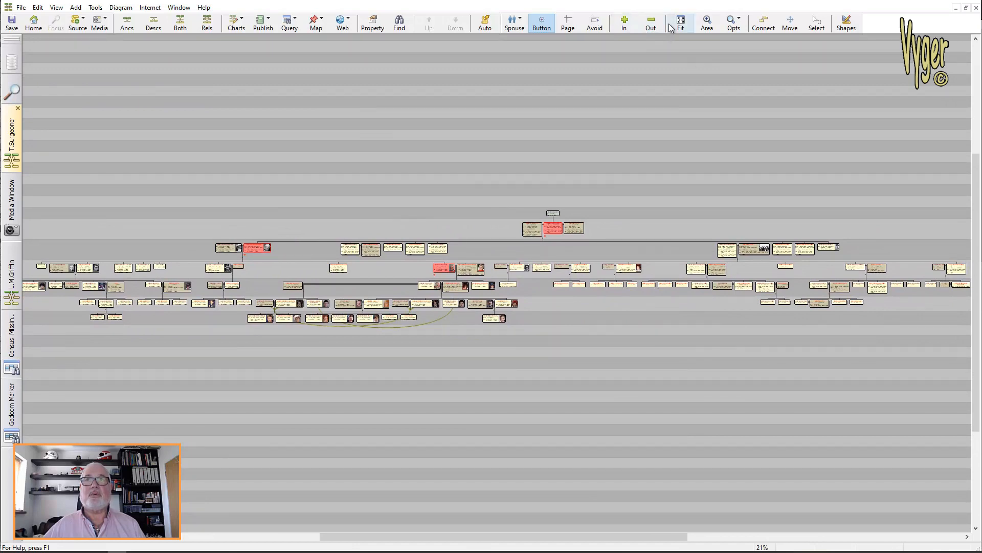
pyautogui.click(707, 25)
pyautogui.moveTo(508, 194); pyautogui.dragTo(598, 253)
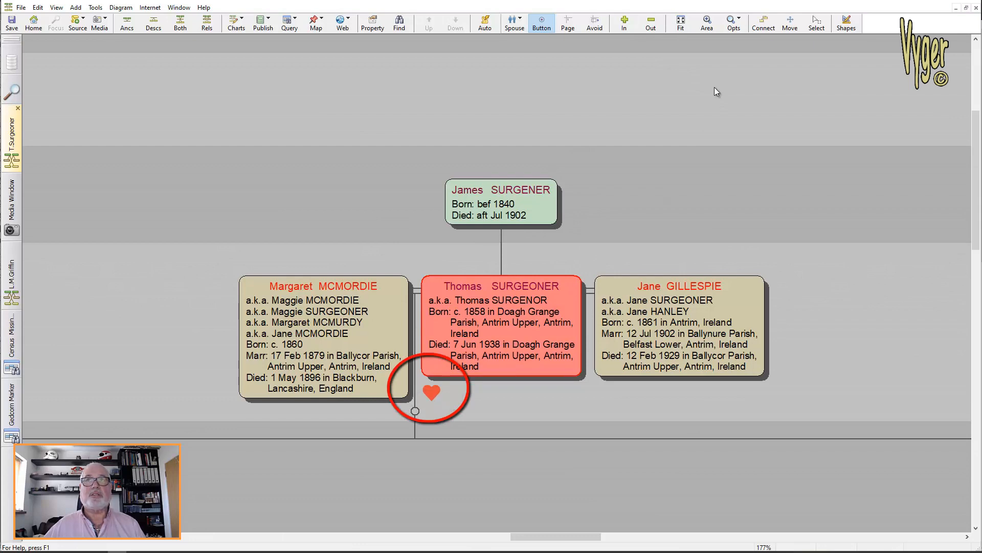
pyautogui.click(681, 23)
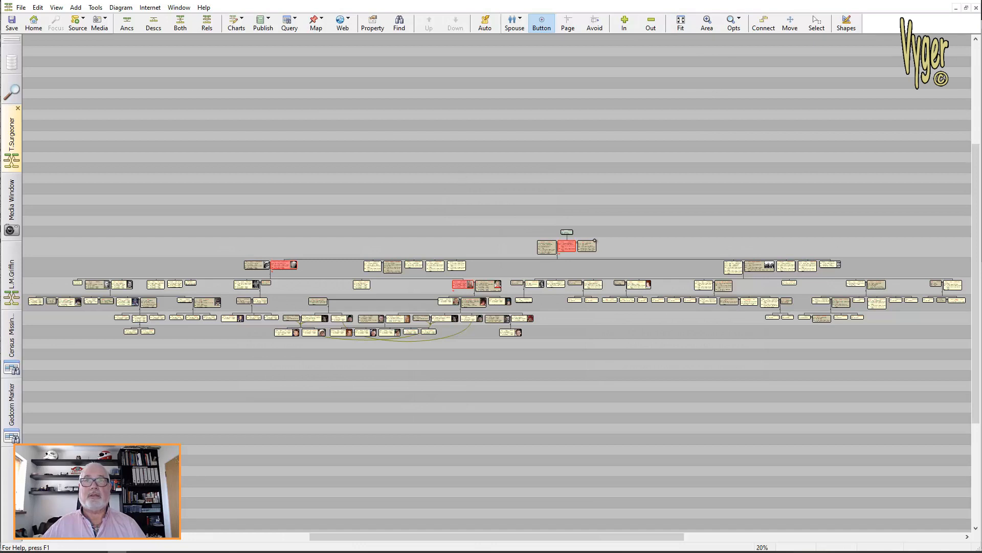
# Open the diagram root person's properties and look through the facts timeline.
pyautogui.doubleClick(568, 248)
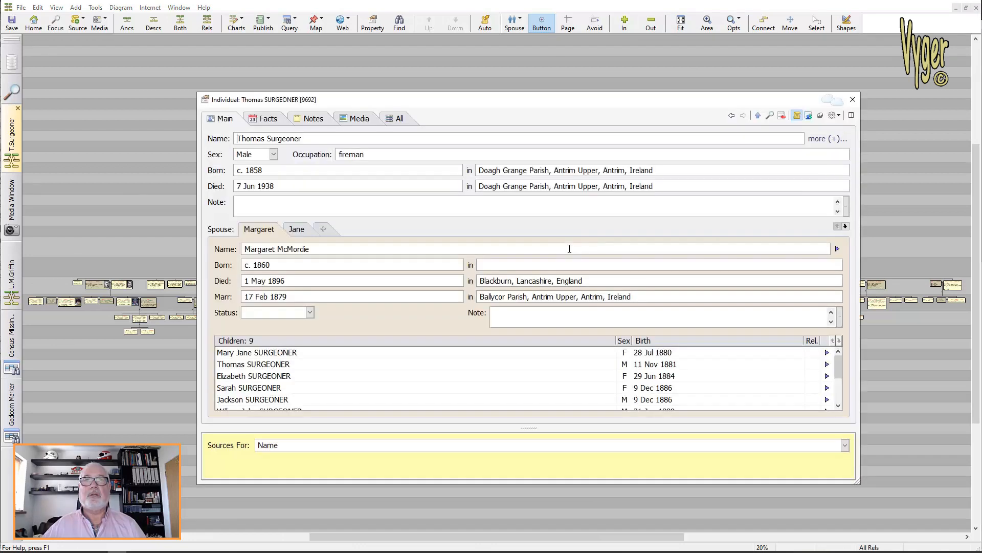
pyautogui.click(273, 121)
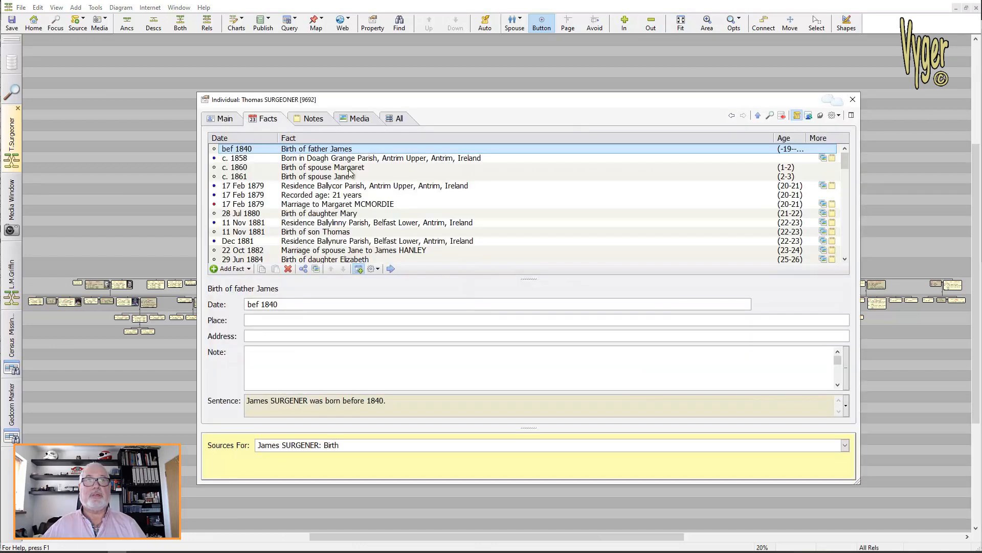
pyautogui.moveTo(845, 159); pyautogui.dragTo(839, 262)
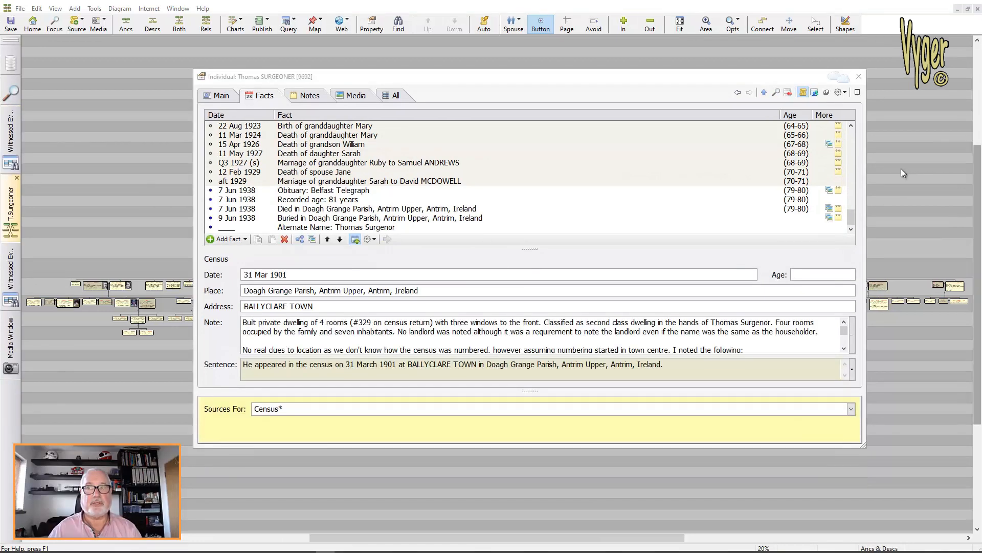
# Find the shared census fact of 2 Apr 1911 in the facts list and view its witnesses and their roles.
pyautogui.moveTo(852, 220); pyautogui.dragTo(861, 201)
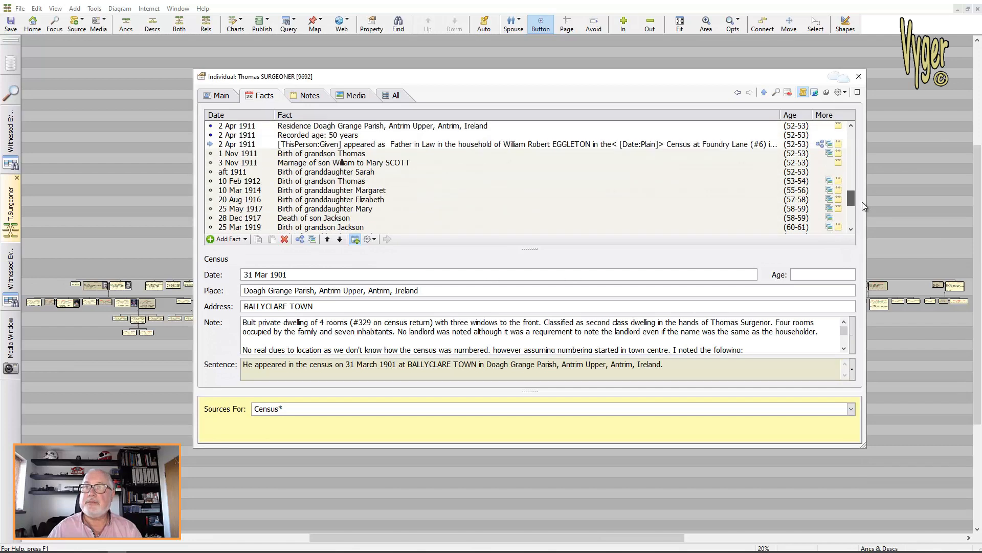
pyautogui.click(821, 145)
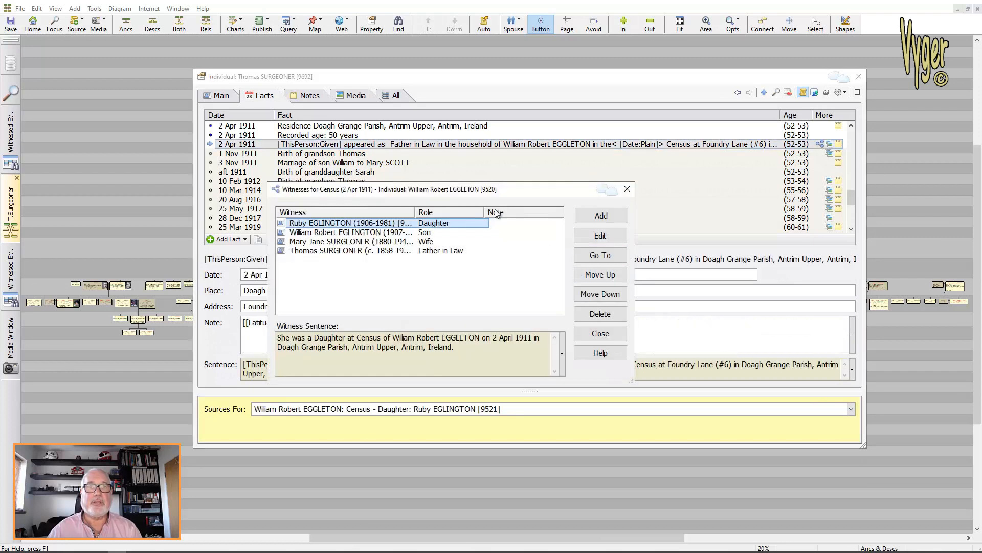
pyautogui.moveTo(483, 153); pyautogui.dragTo(441, 134)
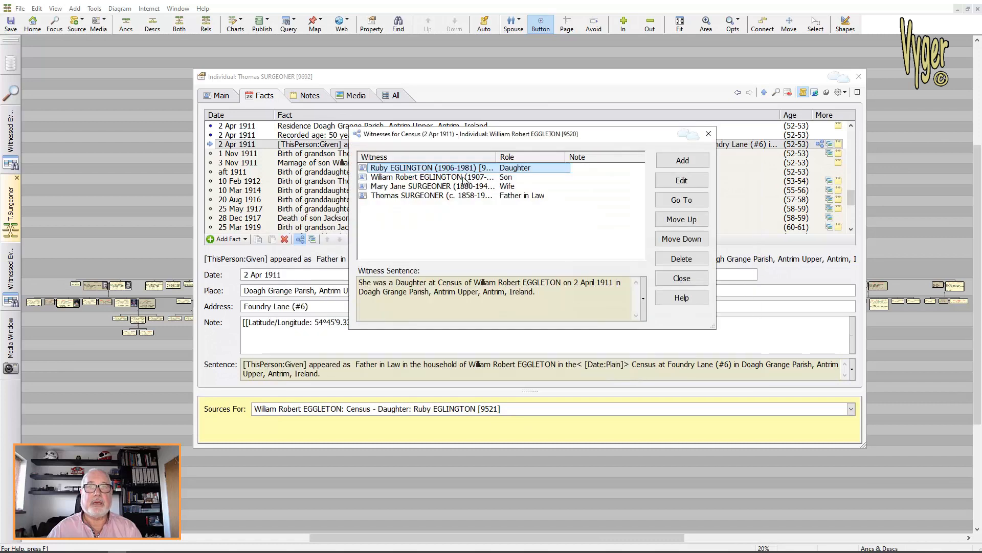
# Move the witness with the Wife role to the top of the census witness list and close the list.
pyautogui.click(471, 186)
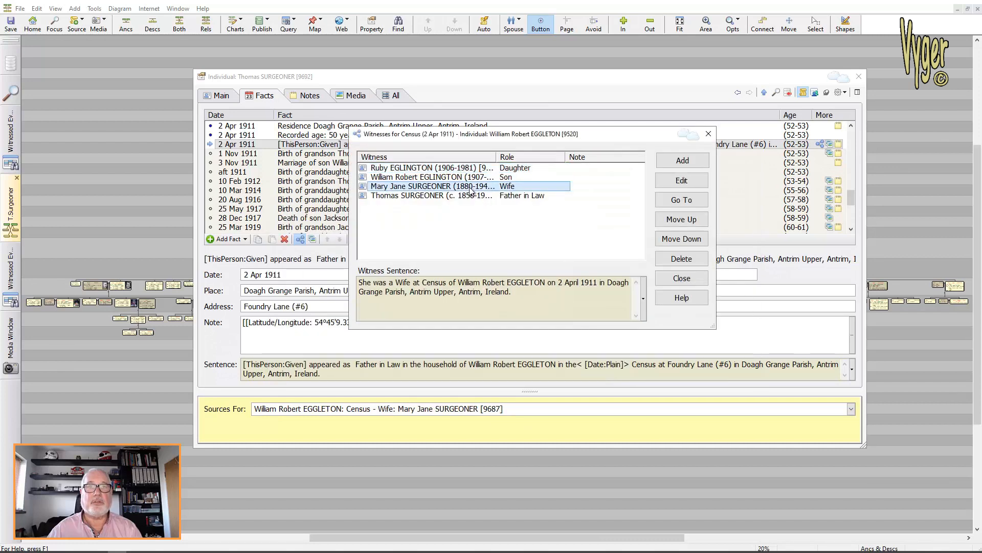
pyautogui.click(682, 220)
pyautogui.click(687, 237)
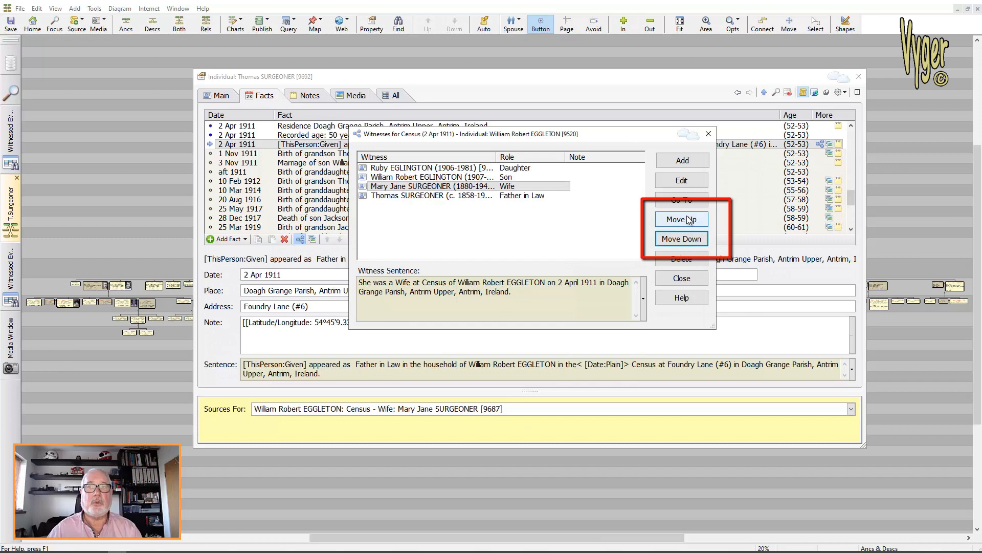
pyautogui.click(687, 225)
pyautogui.click(687, 224)
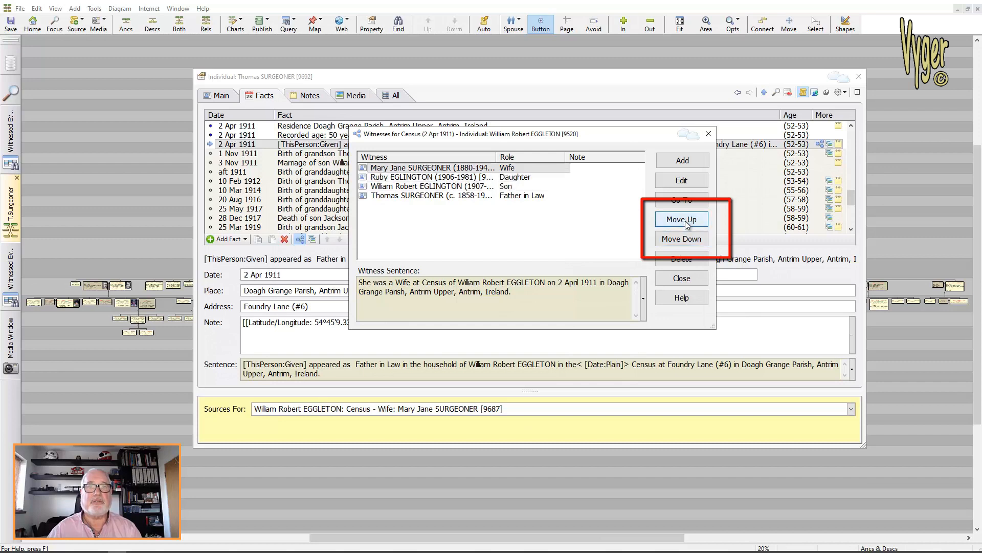
pyautogui.click(682, 279)
# Look through the individual's notes, read the residence note about Lower Ballyclare, and move the properties window aside.
pyautogui.click(310, 96)
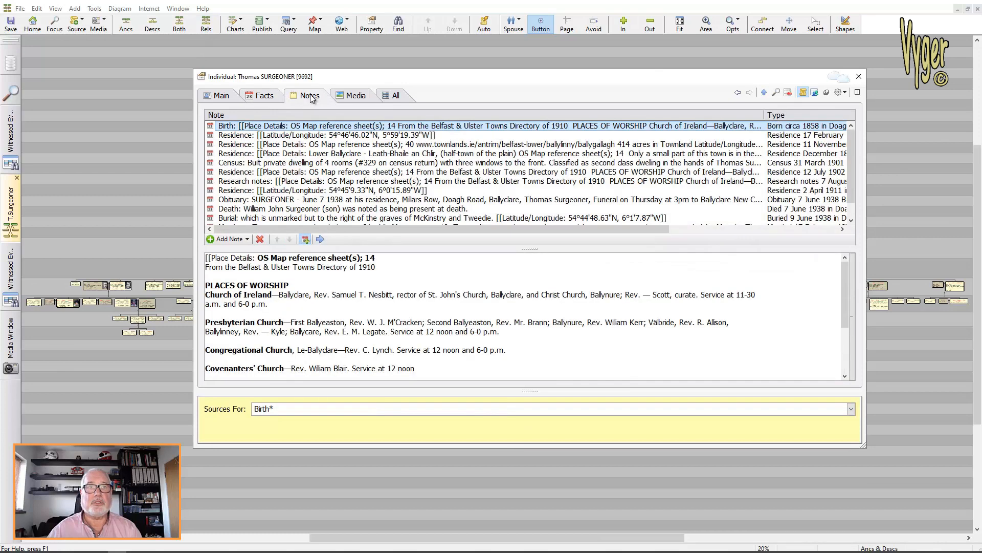
pyautogui.scroll(-1, 480, 164)
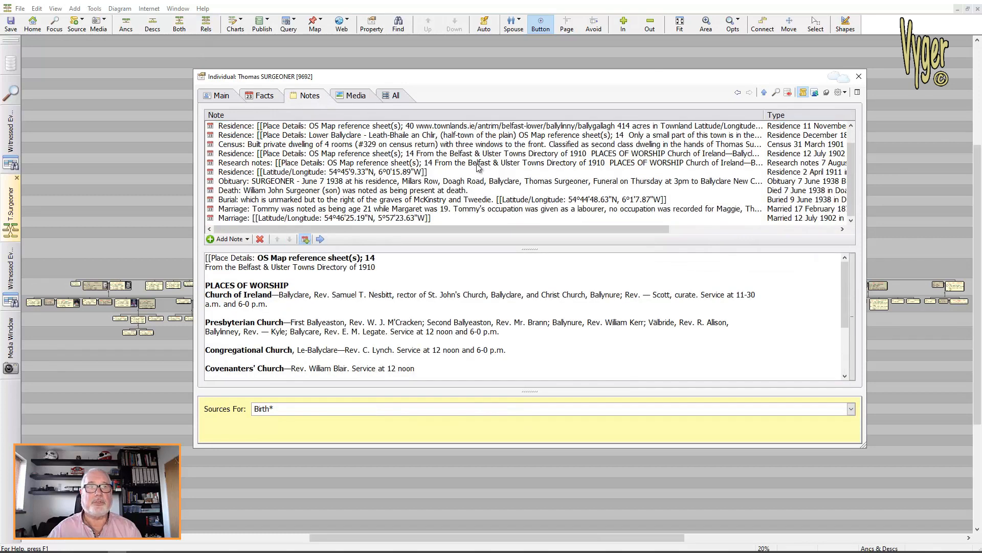
pyautogui.scroll(1, 481, 169)
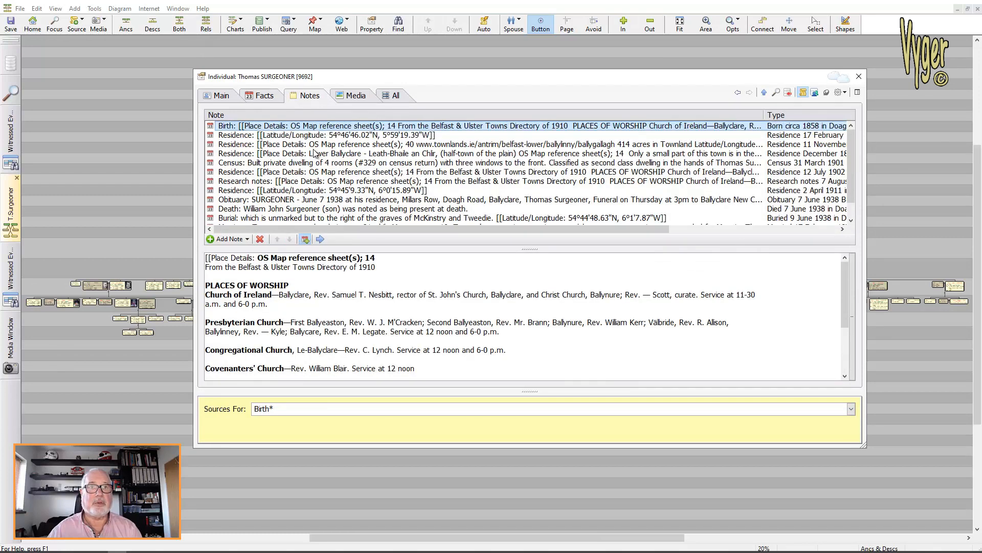
pyautogui.click(318, 155)
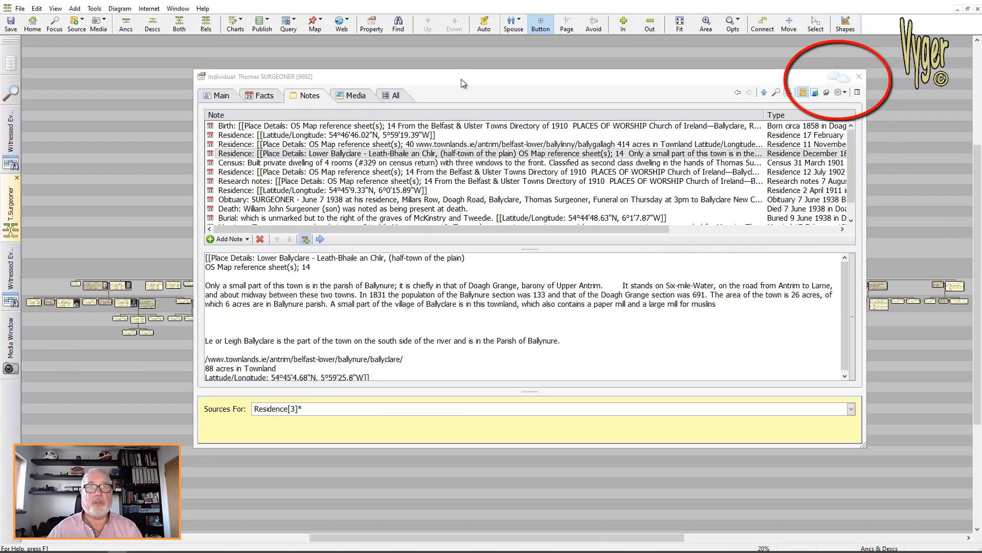
pyautogui.moveTo(452, 78); pyautogui.dragTo(981, 144)
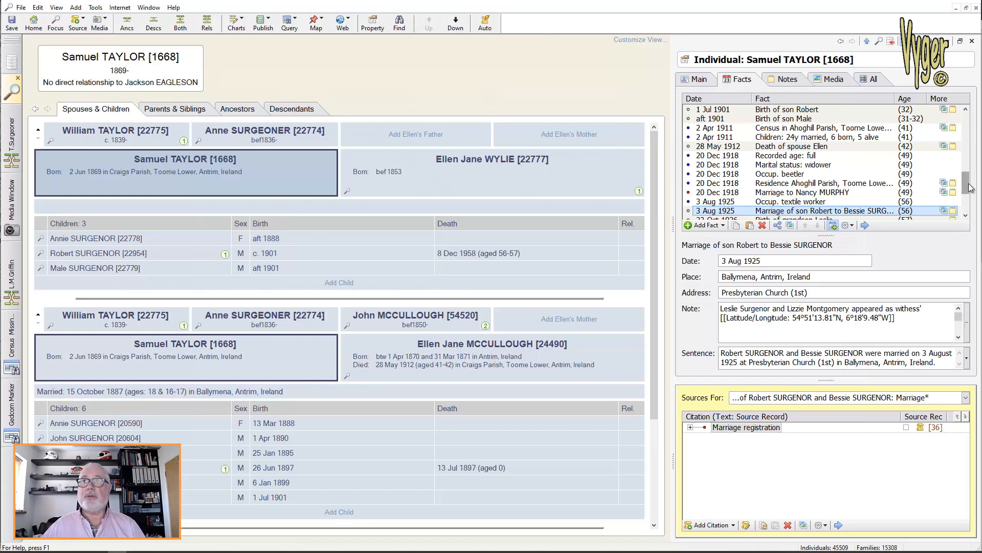
# Copy the residence fact of 20 Dec 1918 and paste two duplicates into the facts list.
pyautogui.moveTo(969, 184); pyautogui.dragTo(969, 192)
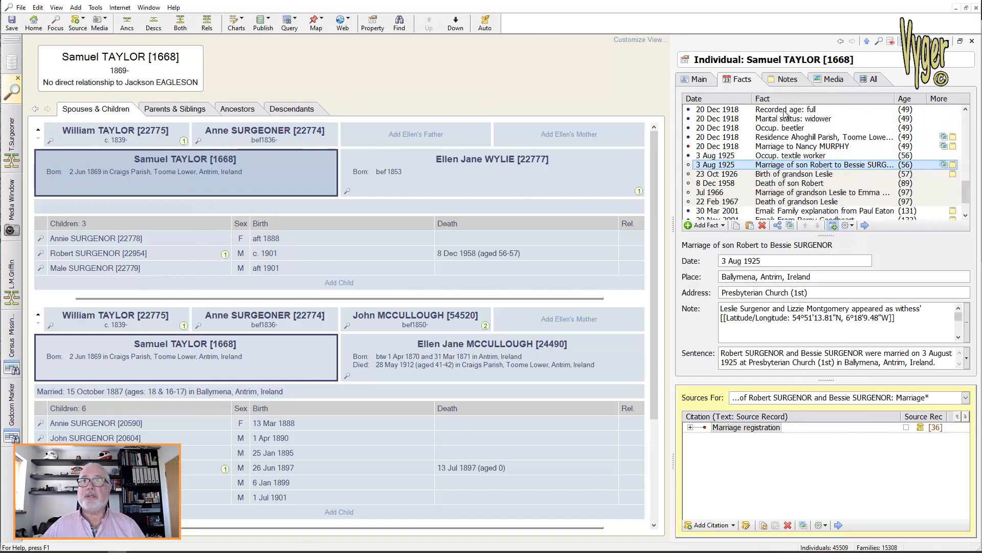
pyautogui.click(947, 138)
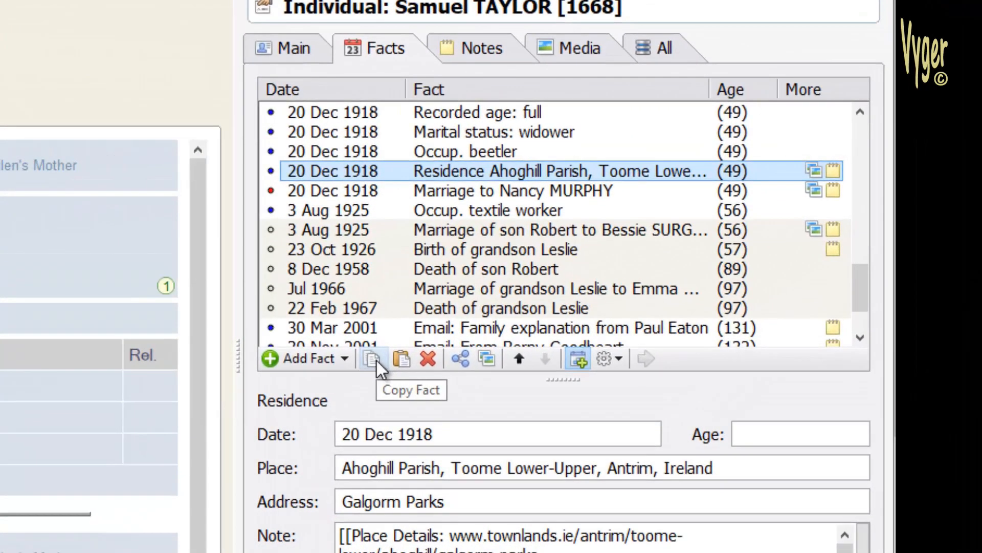
pyautogui.click(377, 360)
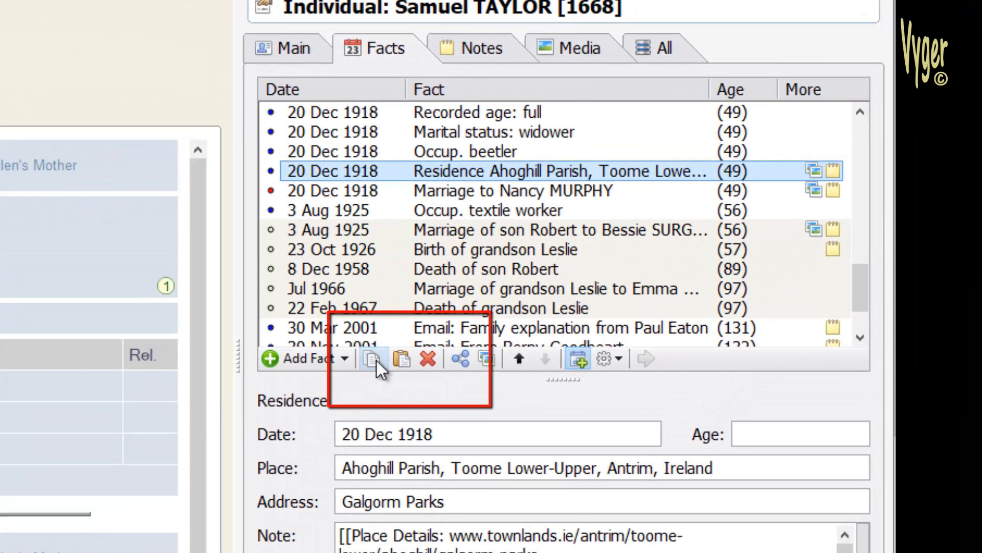
pyautogui.click(400, 360)
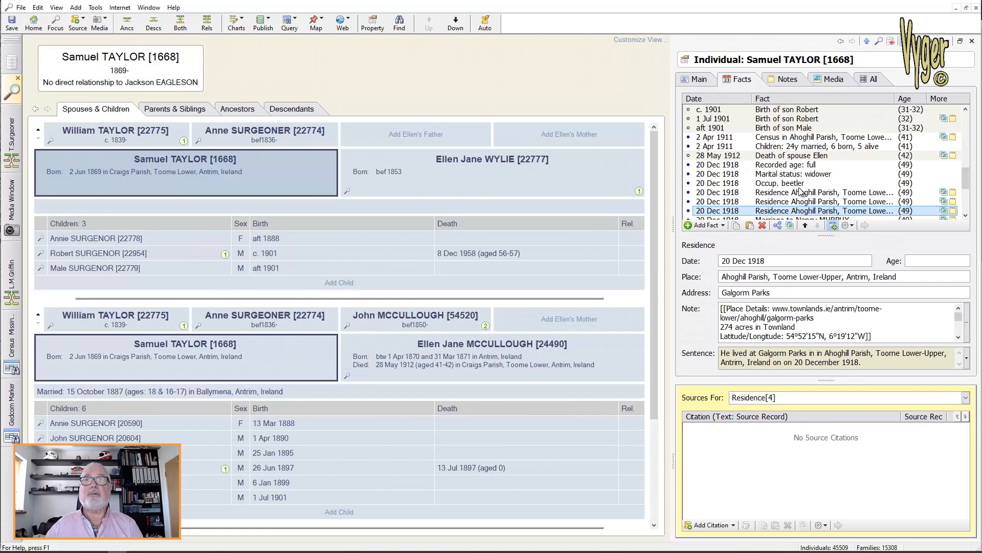
# Delete both duplicate residence facts of 20 Dec 1918.
pyautogui.press('Delete')
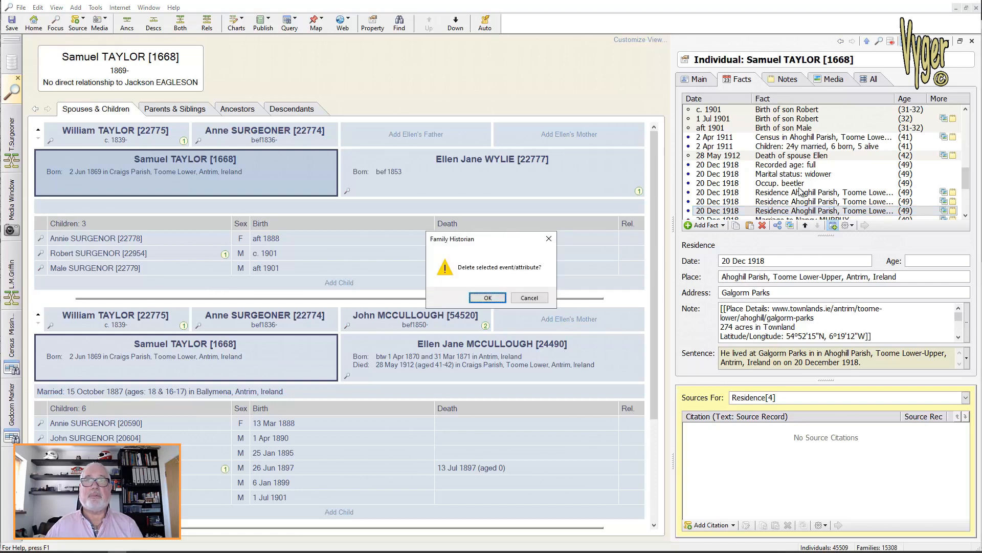
pyautogui.press('Return')
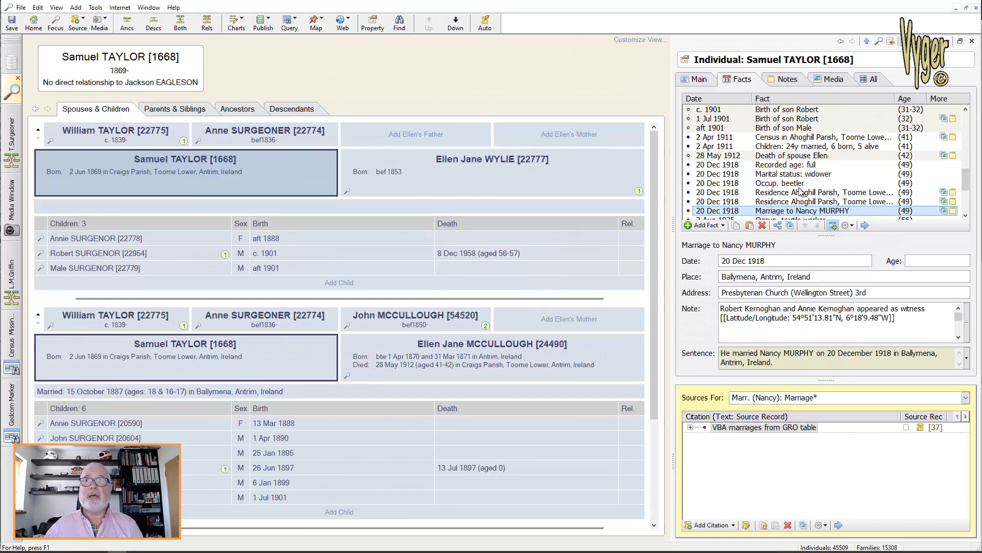
pyautogui.click(801, 192)
pyautogui.press('Delete')
pyautogui.press('Return')
# Delete the beetler occupation fact of 20 Dec 1918.
pyautogui.press('Up')
pyautogui.press('Up')
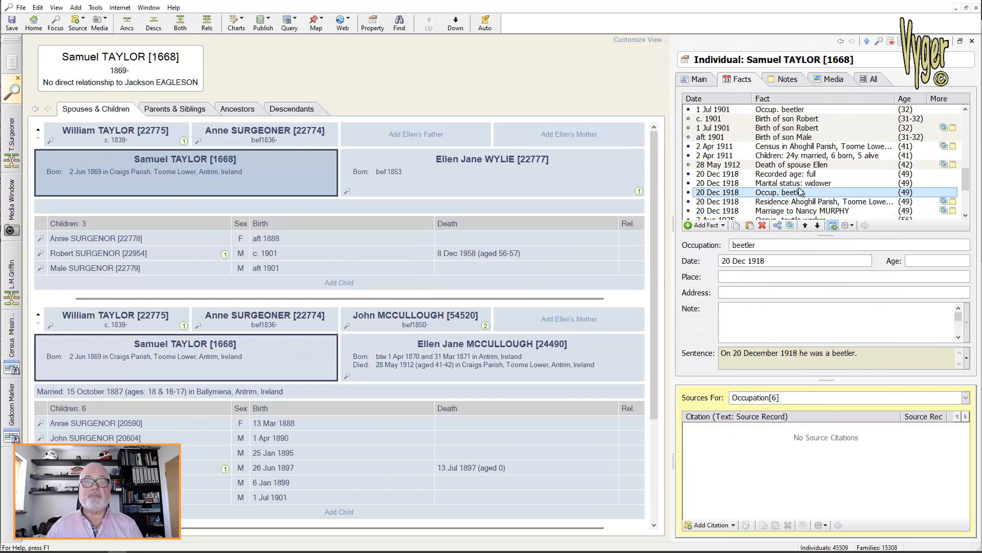
pyautogui.press('Delete')
pyautogui.press('Return')
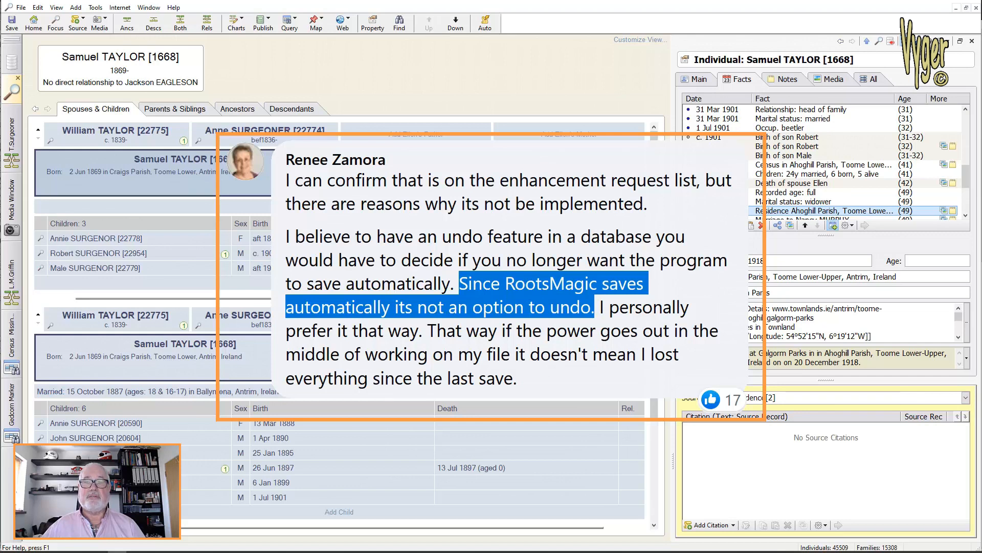
# Undo the deletion of the occupation fact and the residence address edit made before it.
pyautogui.click(36, 7)
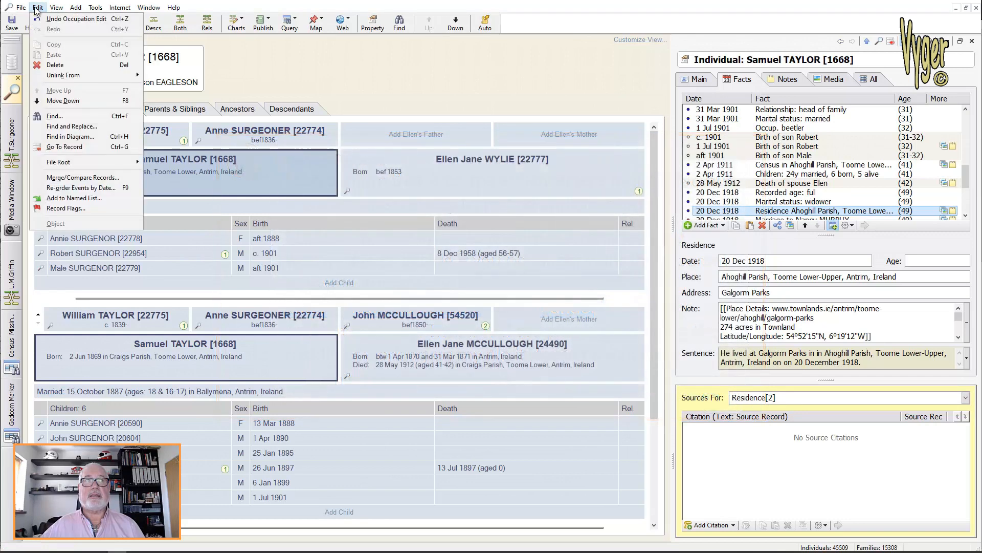
pyautogui.click(93, 19)
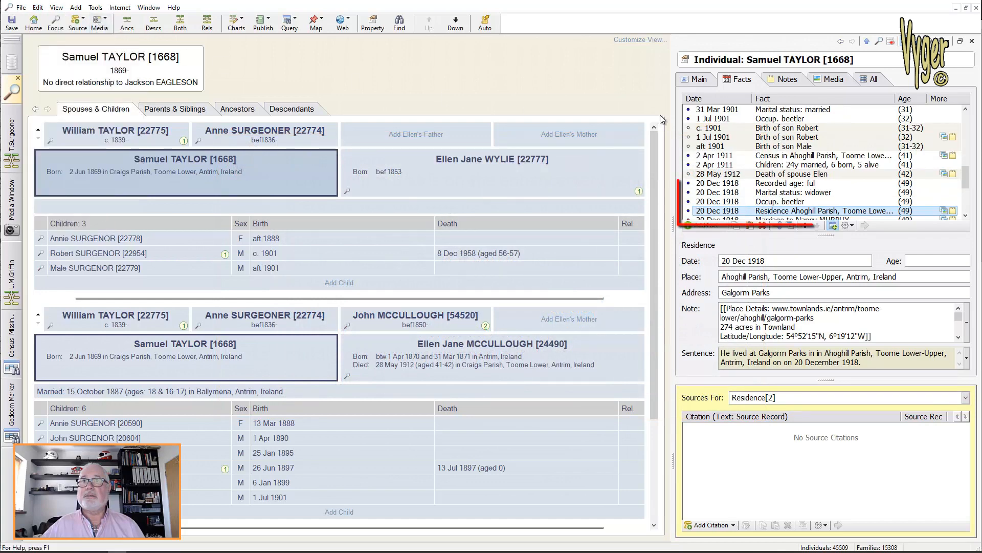
pyautogui.click(773, 202)
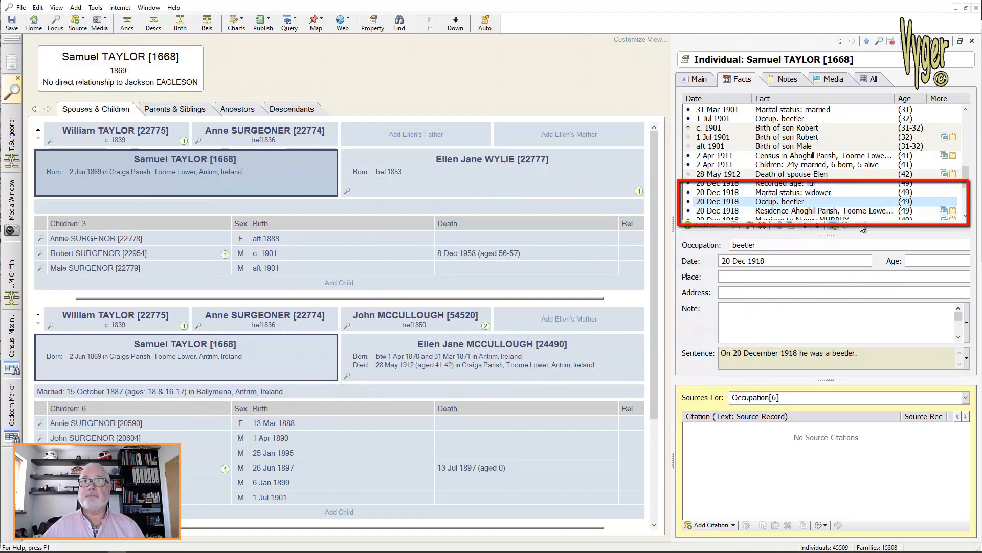
pyautogui.click(38, 8)
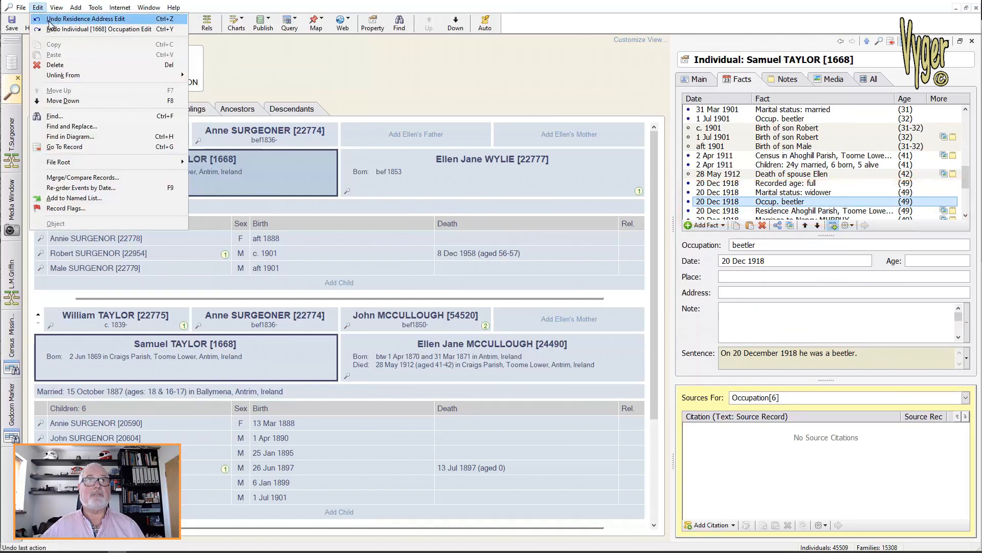
pyautogui.click(49, 20)
pyautogui.click(38, 7)
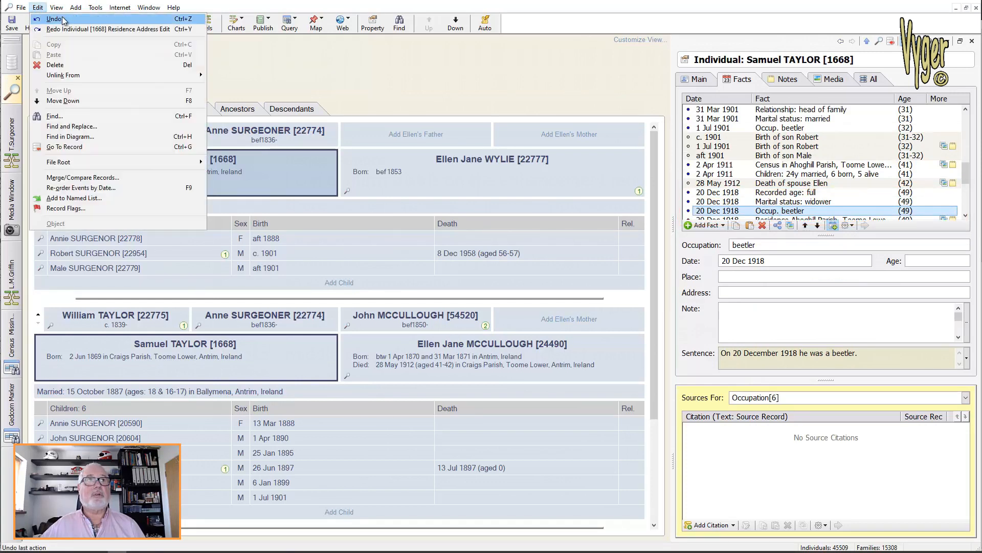
pyautogui.click(66, 21)
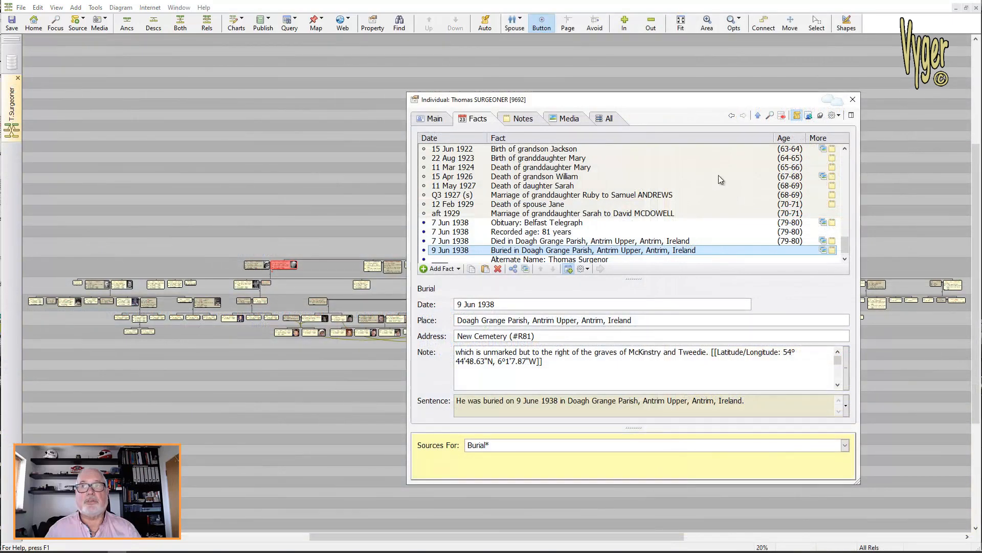
# Close the properties window and browse the project's file links with only broken links shown.
pyautogui.click(852, 99)
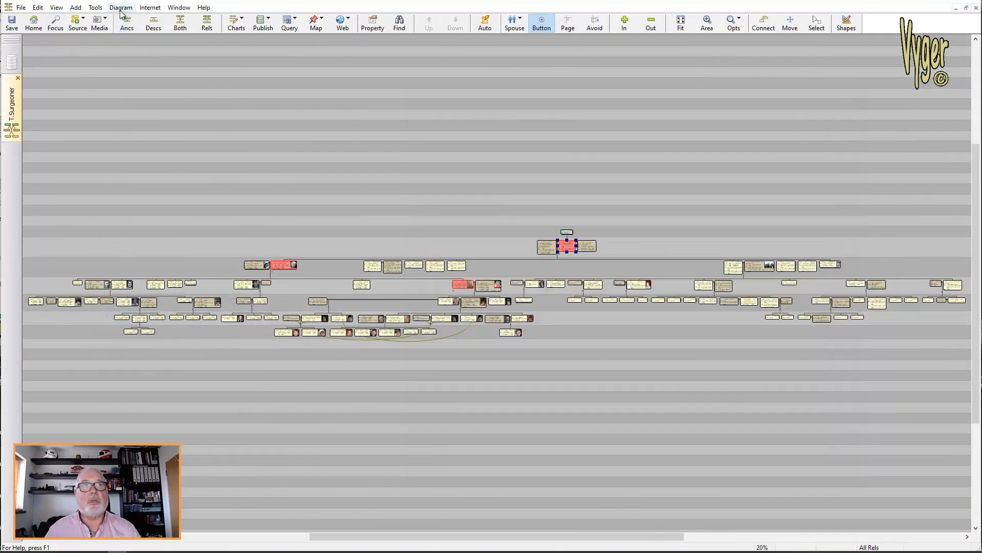
pyautogui.click(95, 8)
pyautogui.click(123, 35)
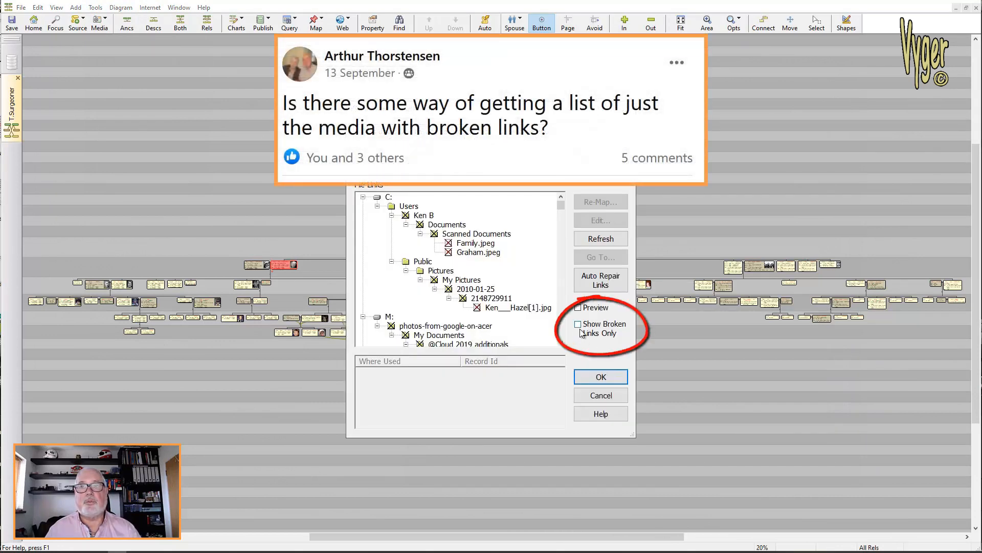
pyautogui.click(578, 324)
pyautogui.moveTo(563, 209); pyautogui.dragTo(561, 237)
pyautogui.click(513, 237)
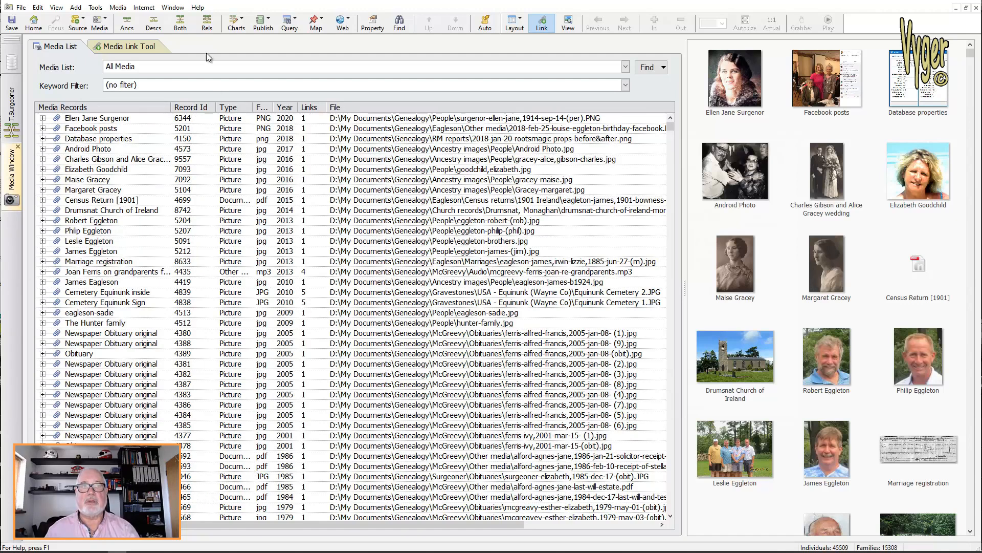
# Widen the Format column in the media list and show only New/Unlinked Media.
pyautogui.moveTo(273, 108); pyautogui.dragTo(286, 126)
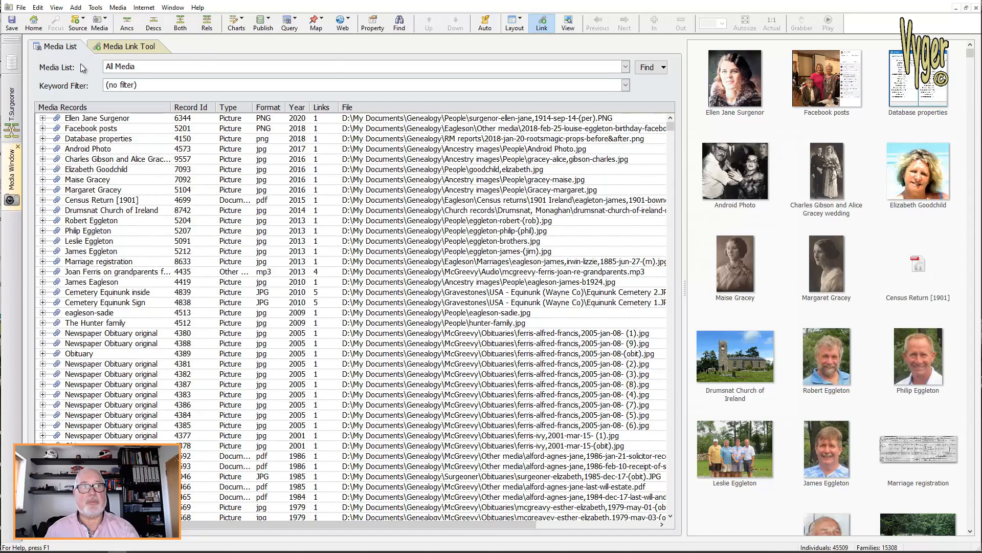
pyautogui.click(626, 67)
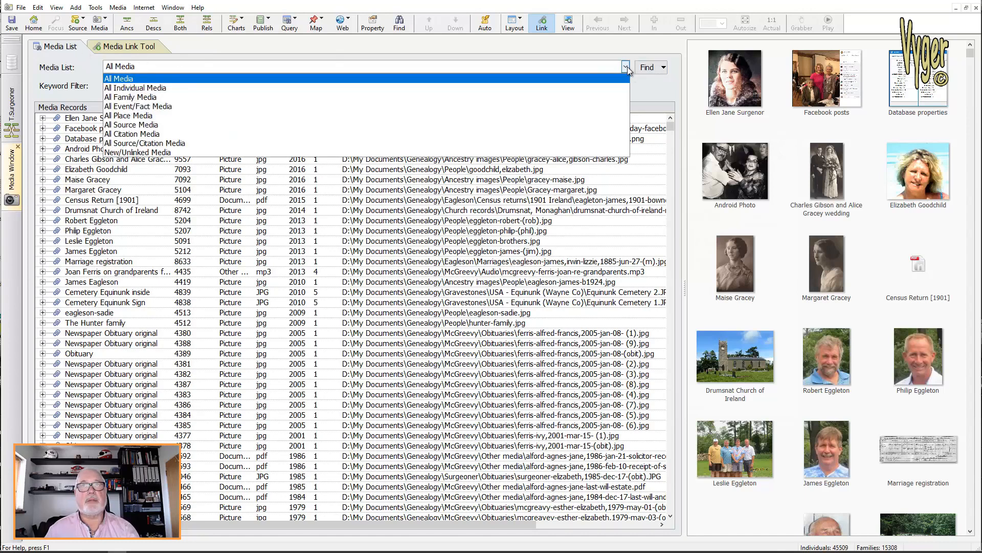
pyautogui.click(197, 153)
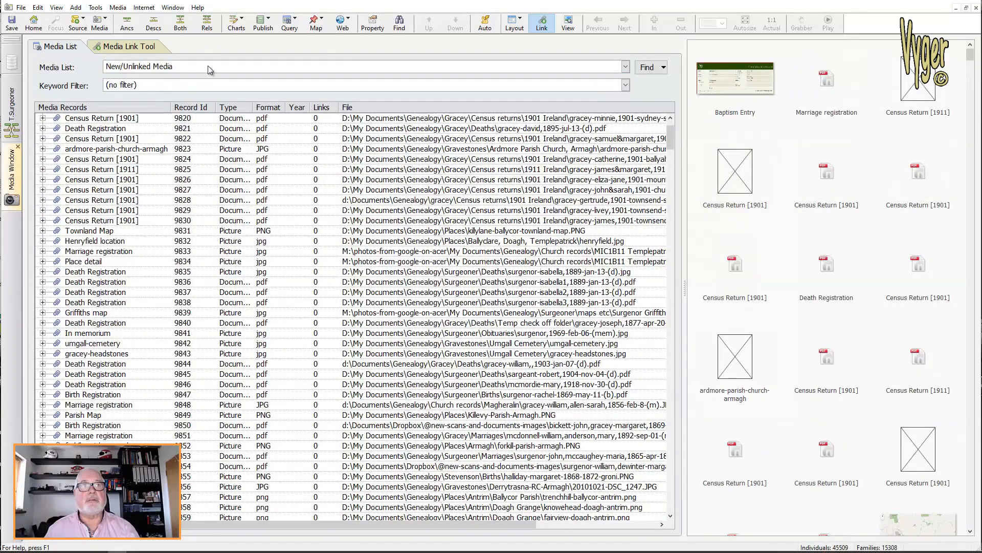
# Show All Individual Media and open the circa 1940 family group photo from the thumbnails.
pyautogui.click(500, 66)
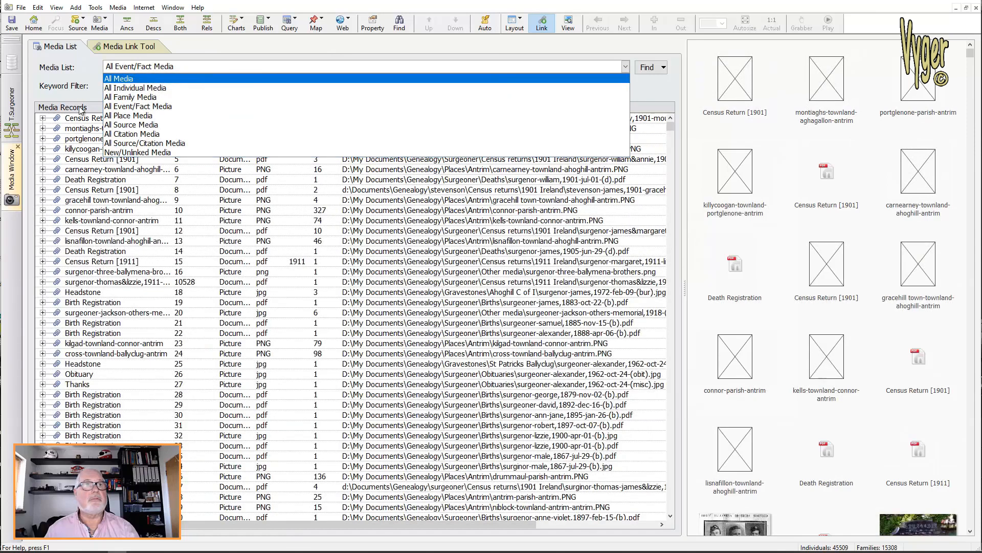
pyautogui.click(154, 88)
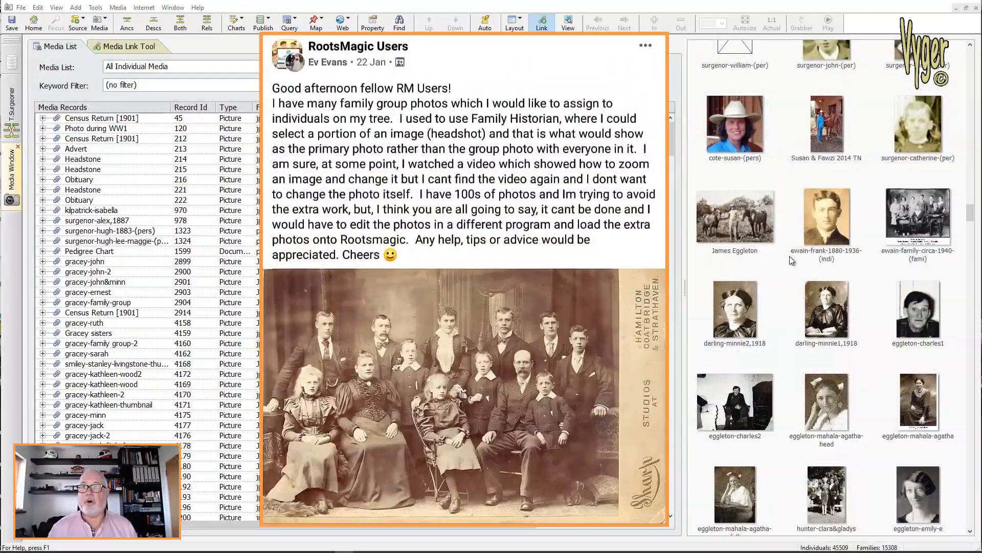
pyautogui.click(920, 212)
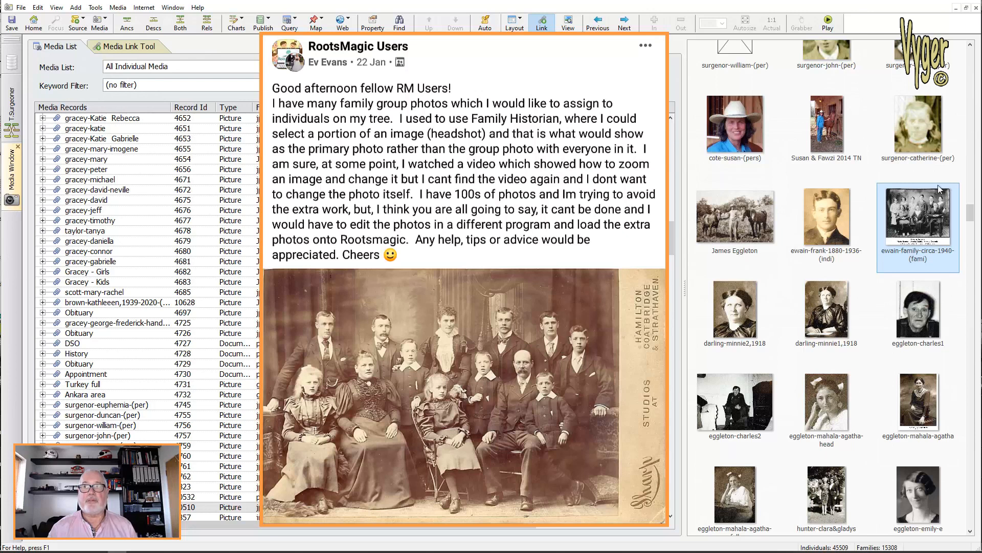
pyautogui.doubleClick(916, 217)
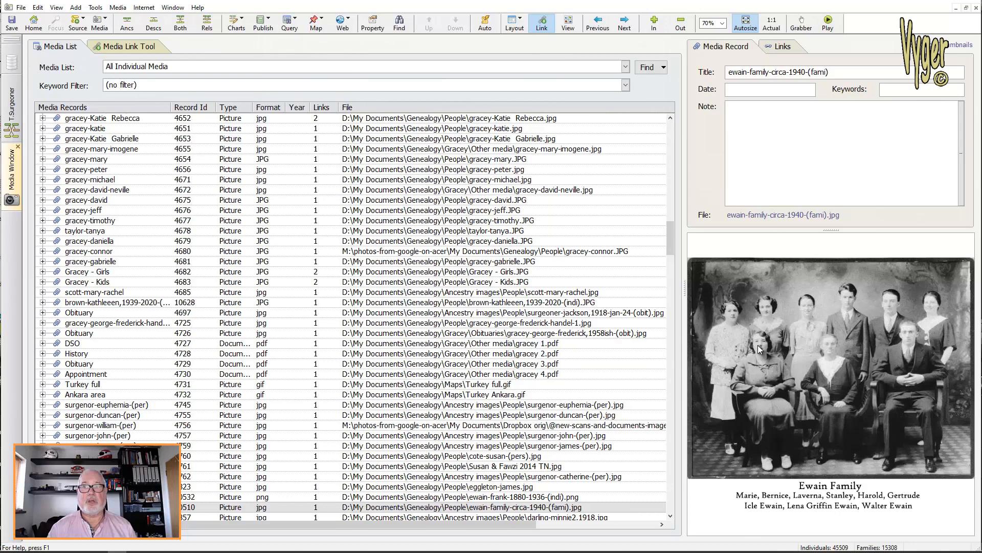
# Add a frame link for the first child named in the photo caption around the leftmost face in the family photo.
pyautogui.click(125, 46)
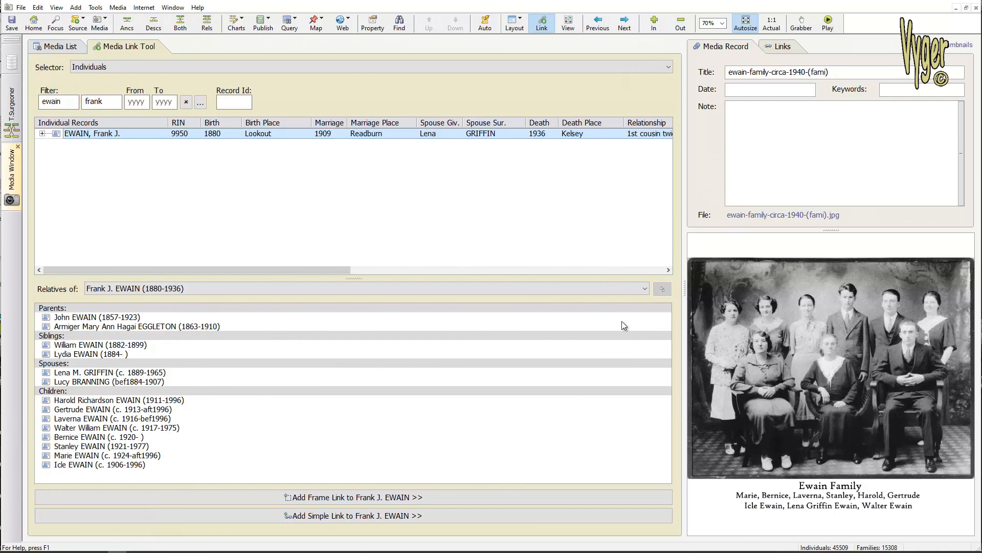
pyautogui.click(76, 456)
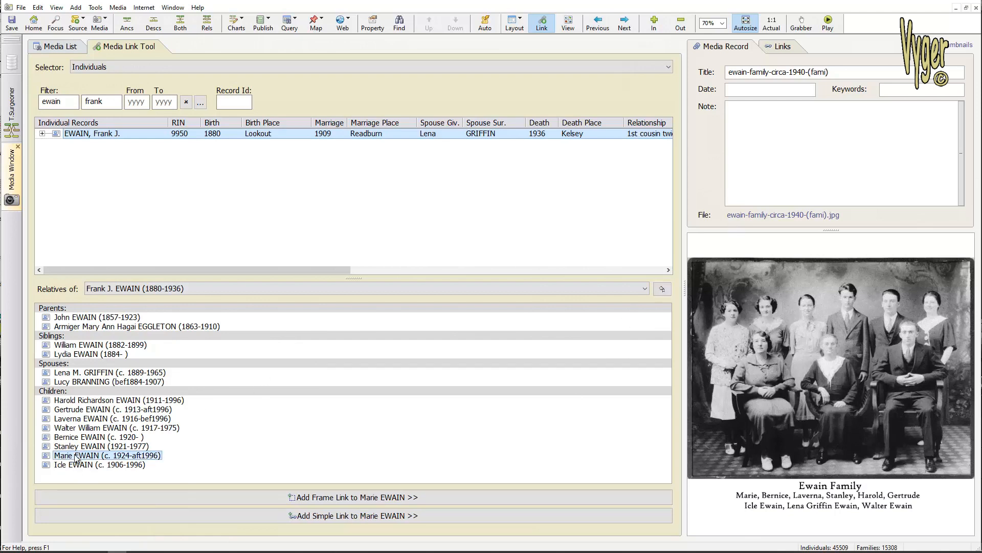
pyautogui.rightClick(732, 308)
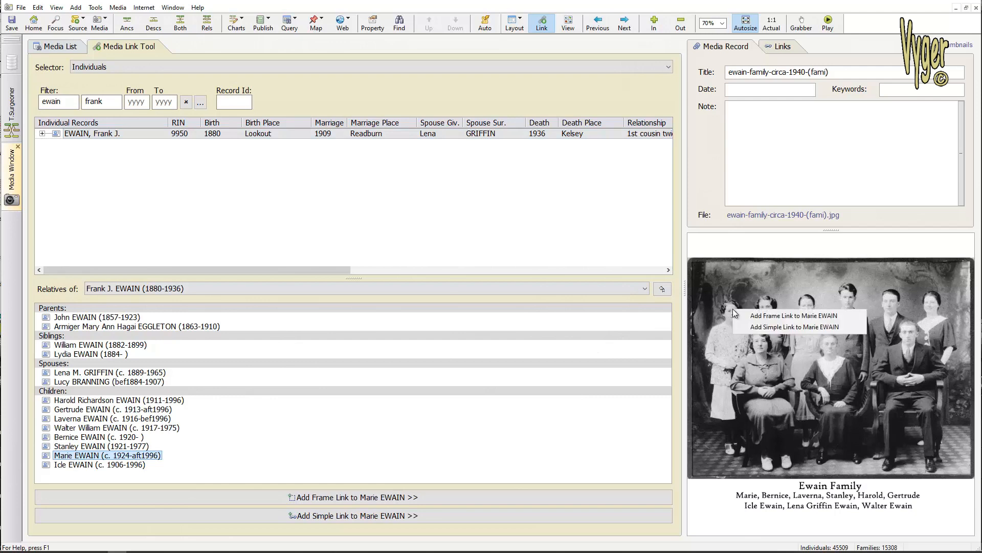
pyautogui.click(805, 315)
pyautogui.moveTo(717, 297); pyautogui.dragTo(745, 327)
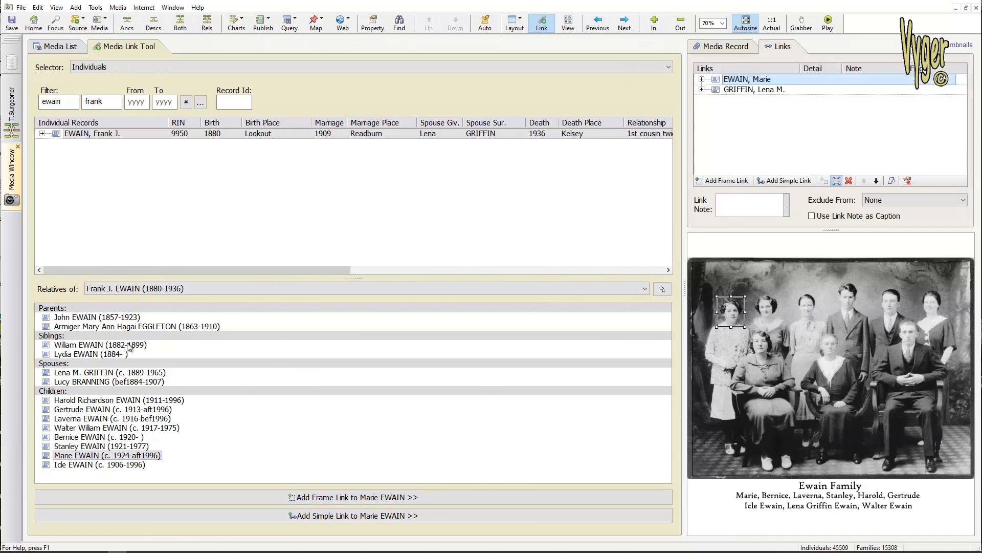
# Add a frame link for the second child named in the caption around the second face from the left in the back row.
pyautogui.click(105, 437)
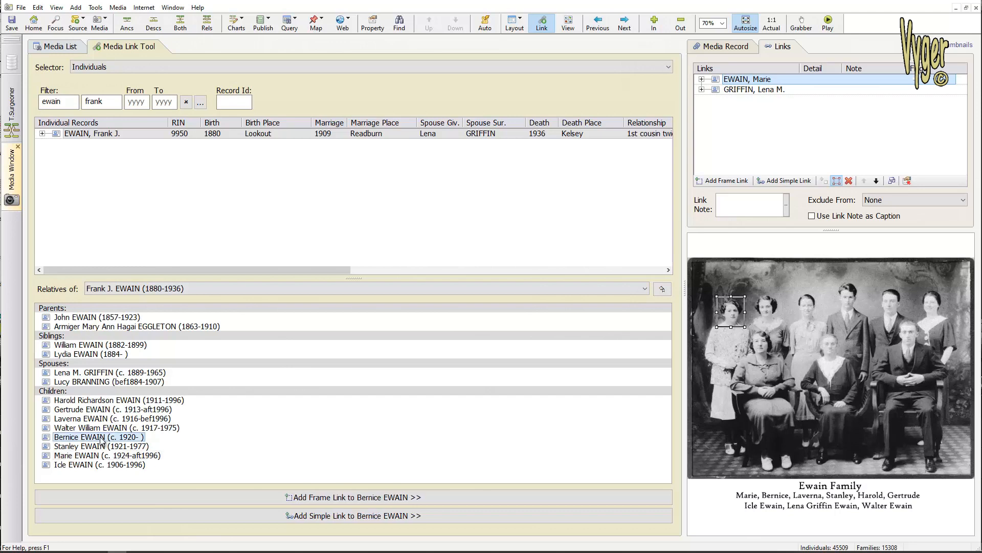
pyautogui.moveTo(767, 297); pyautogui.dragTo(772, 312)
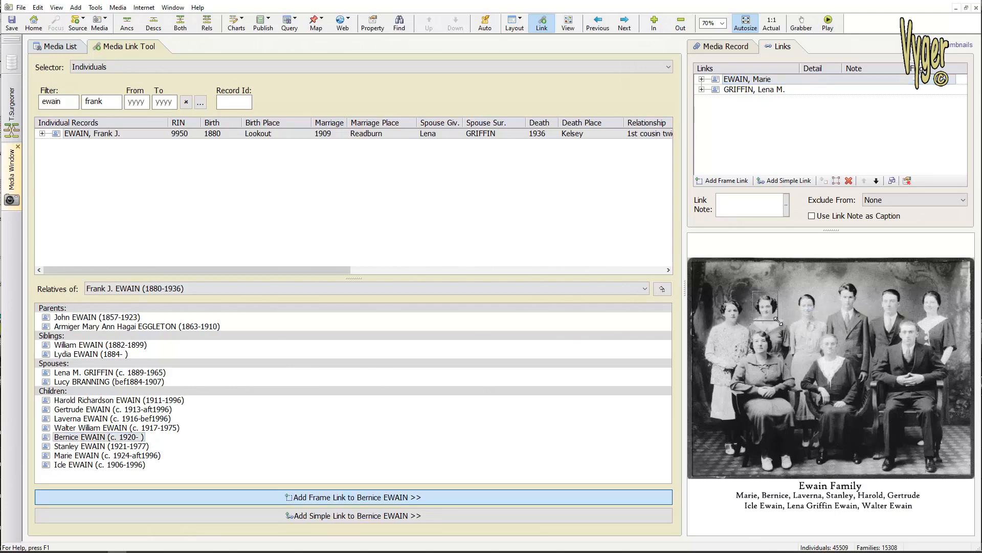
pyautogui.moveTo(756, 297); pyautogui.dragTo(784, 326)
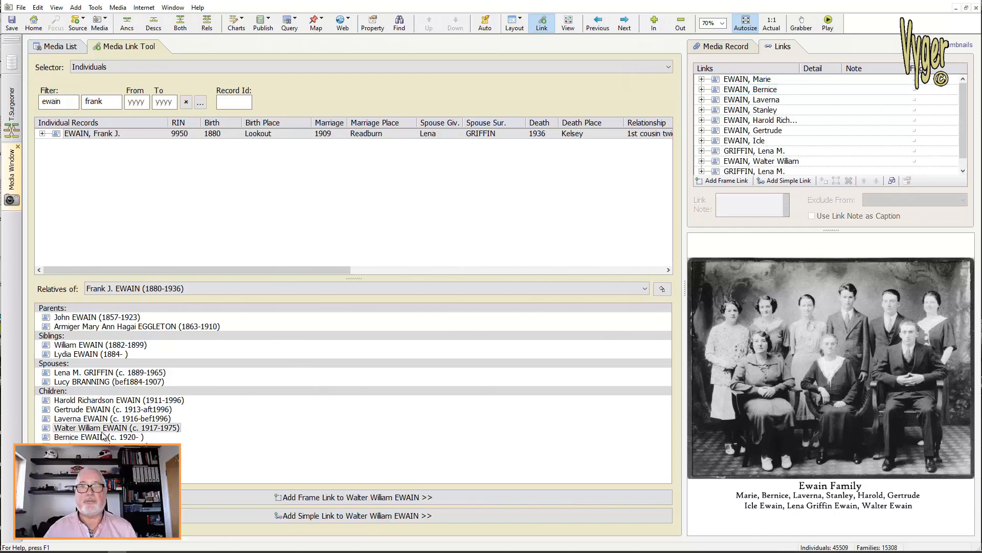
# Check the face frames of several linked people by selecting their entries among the photo's links.
pyautogui.click(767, 81)
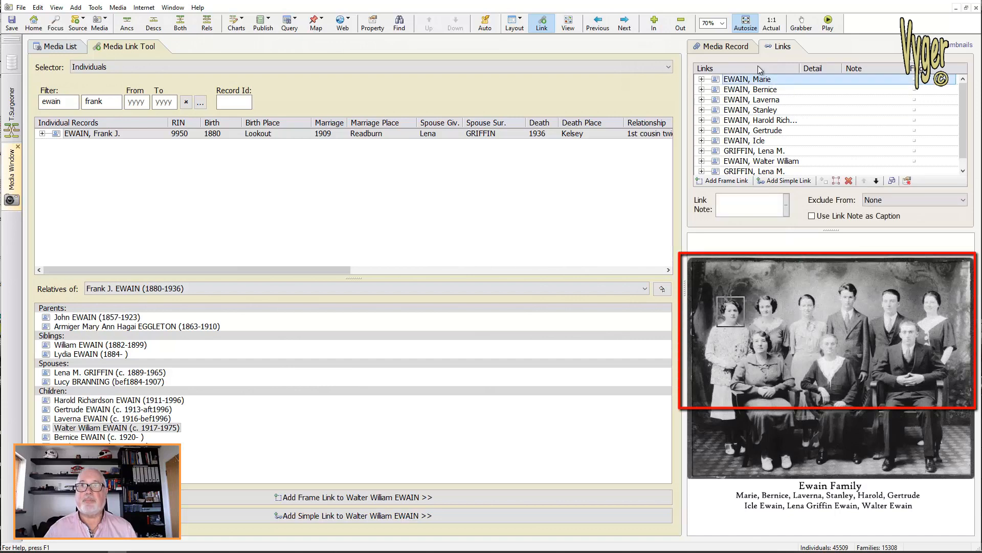
pyautogui.click(772, 111)
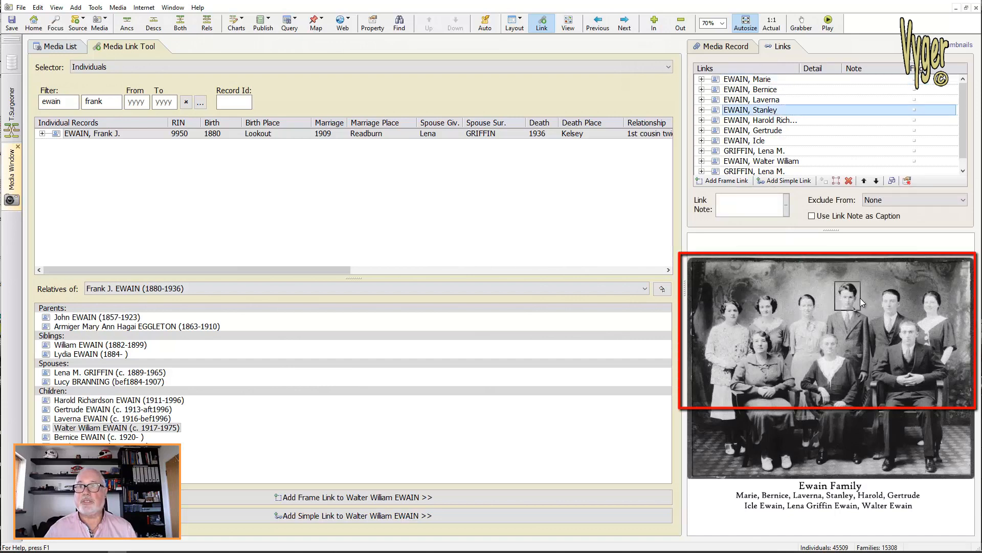
pyautogui.click(775, 151)
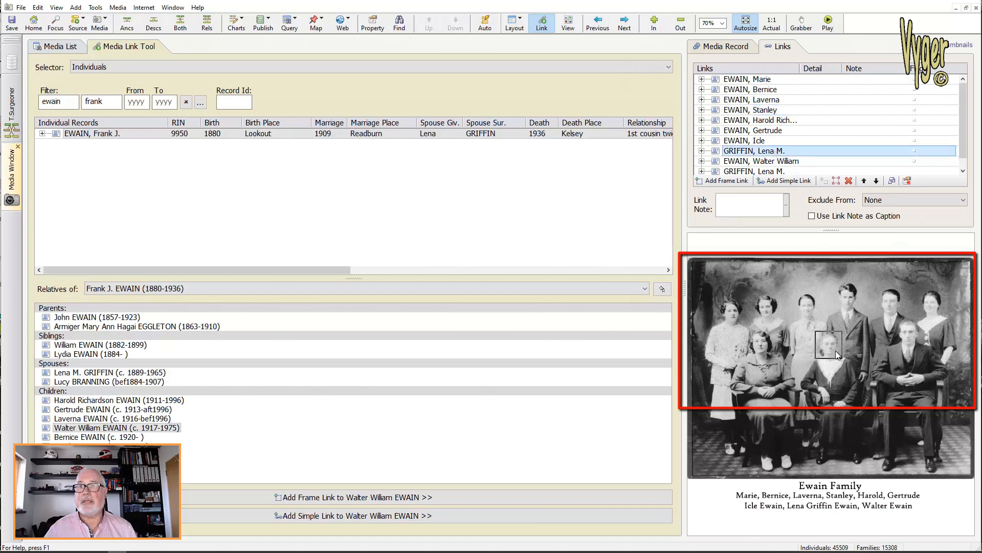
pyautogui.click(781, 161)
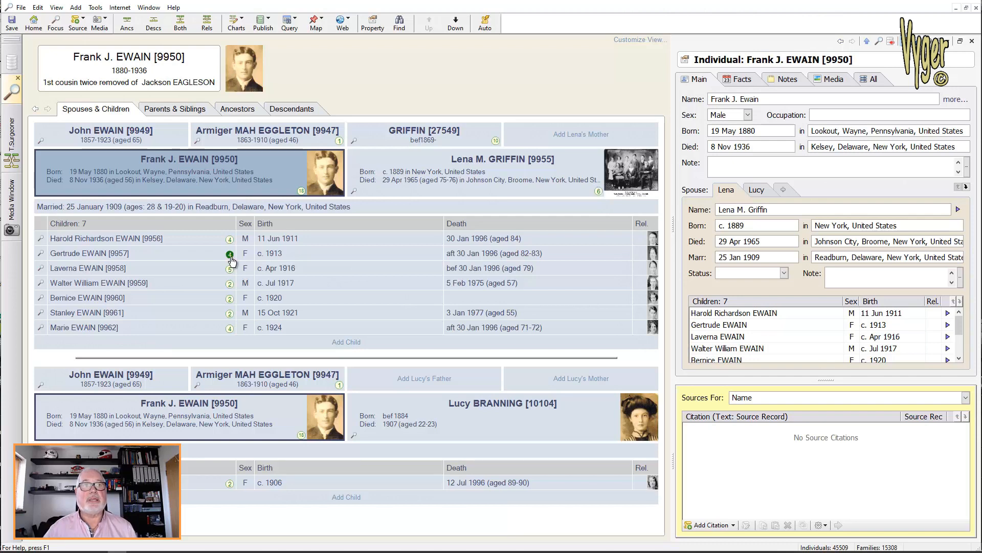
# Select the husband's first wife in the family view and create a relatives diagram for her.
pyautogui.moveTo(232, 260)
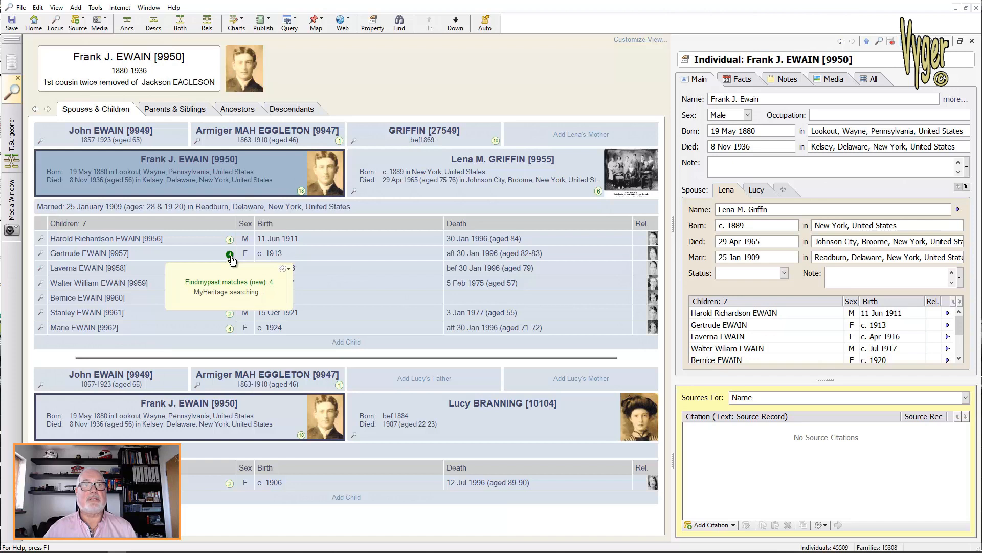
pyautogui.click(483, 175)
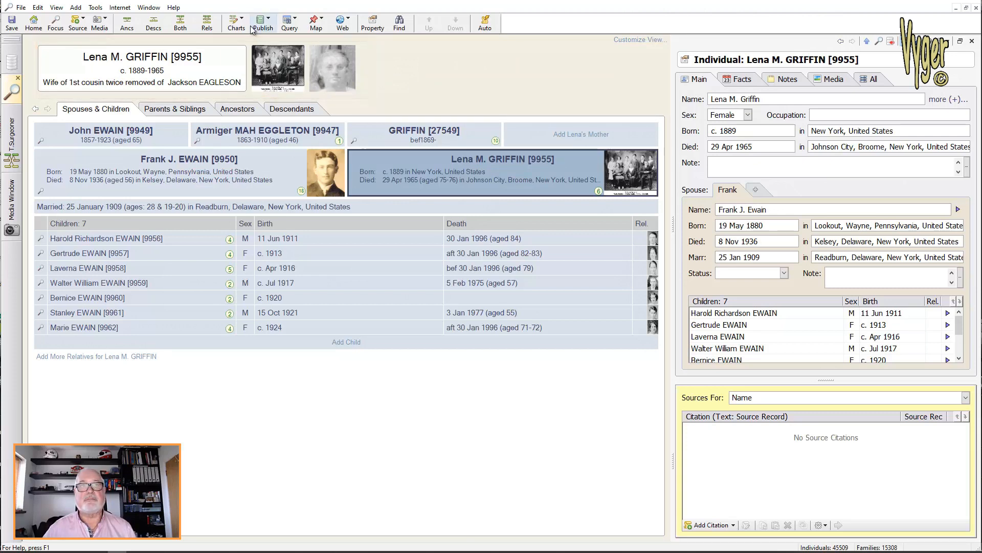
pyautogui.click(234, 23)
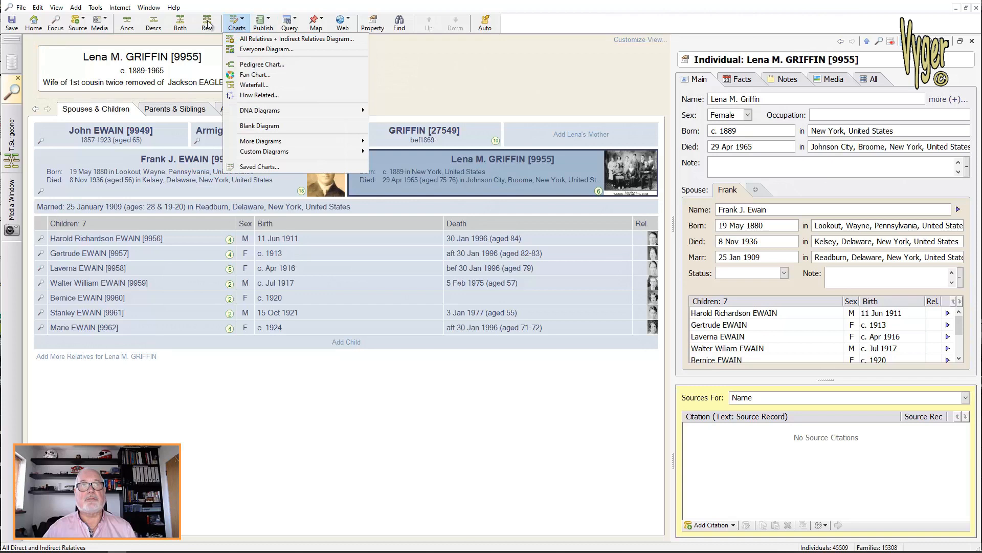
pyautogui.click(266, 49)
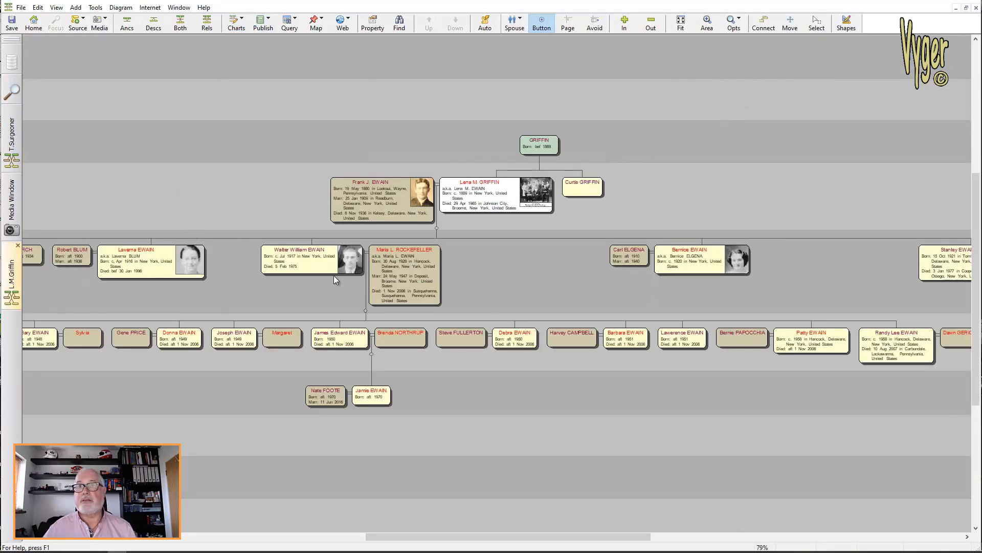
# Examine the children's framed face portraits across the whole width of the relatives diagram.
pyautogui.moveTo(208, 198)
pyautogui.mouseDown()
pyautogui.moveTo(543, 102)
pyautogui.moveTo(640, 184)
pyautogui.mouseUp()
pyautogui.moveTo(270, 156); pyautogui.dragTo(399, 154)
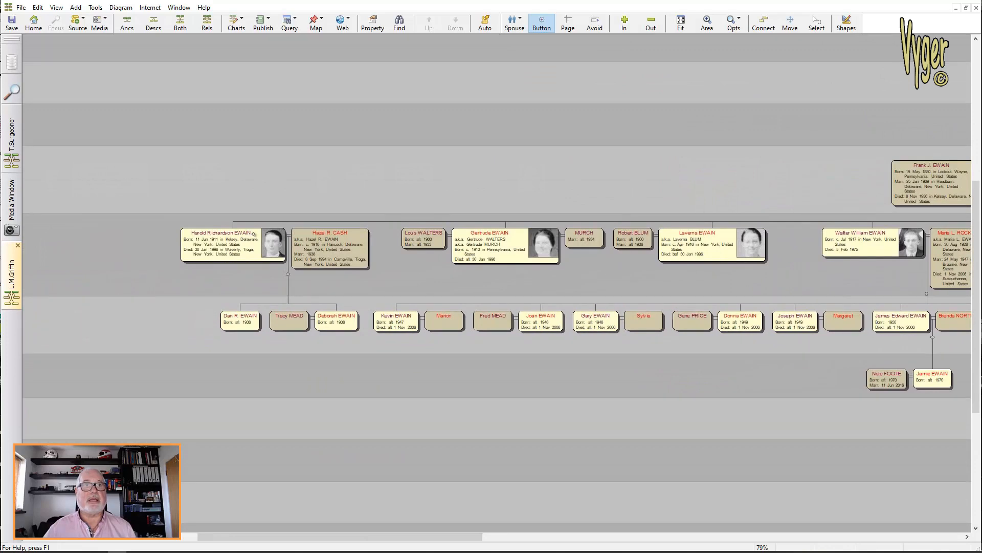
pyautogui.moveTo(724, 123); pyautogui.dragTo(379, 94)
pyautogui.moveTo(658, 90)
pyautogui.mouseDown()
pyautogui.moveTo(346, 177)
pyautogui.moveTo(204, 114)
pyautogui.mouseUp()
pyautogui.moveTo(791, 162); pyautogui.dragTo(543, 174)
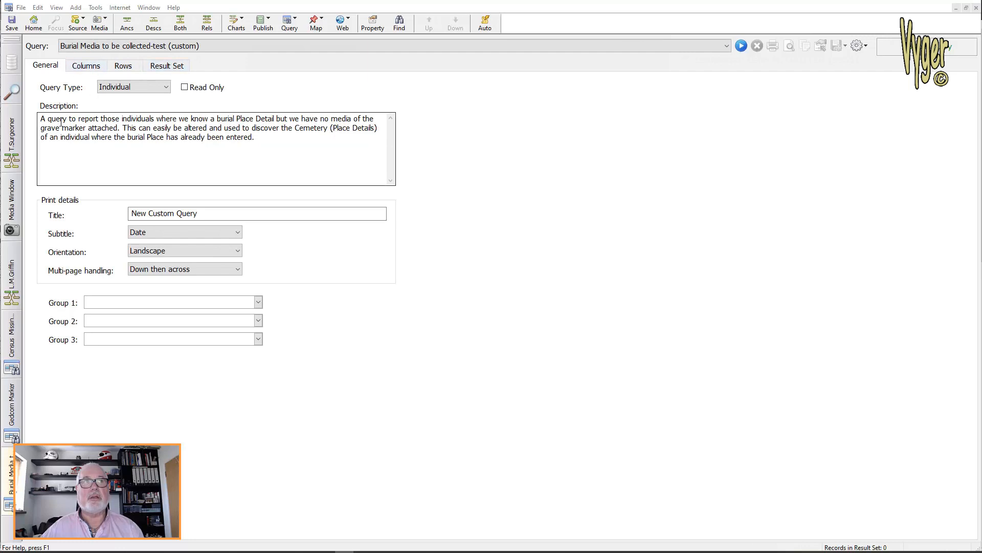
# Review the description, column definitions and row filters of the Burial Media to be collected-test query.
pyautogui.moveTo(263, 141); pyautogui.dragTo(41, 117)
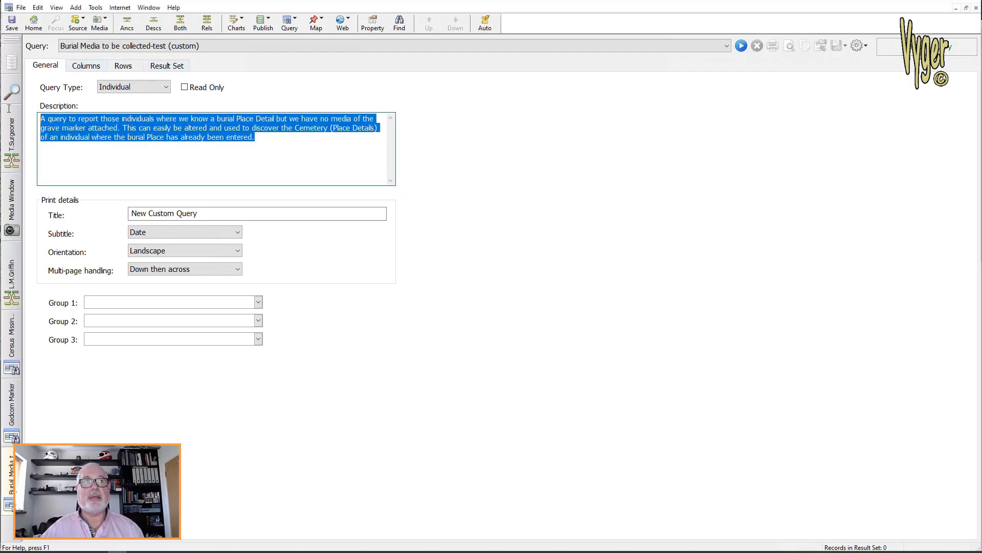
pyautogui.click(86, 66)
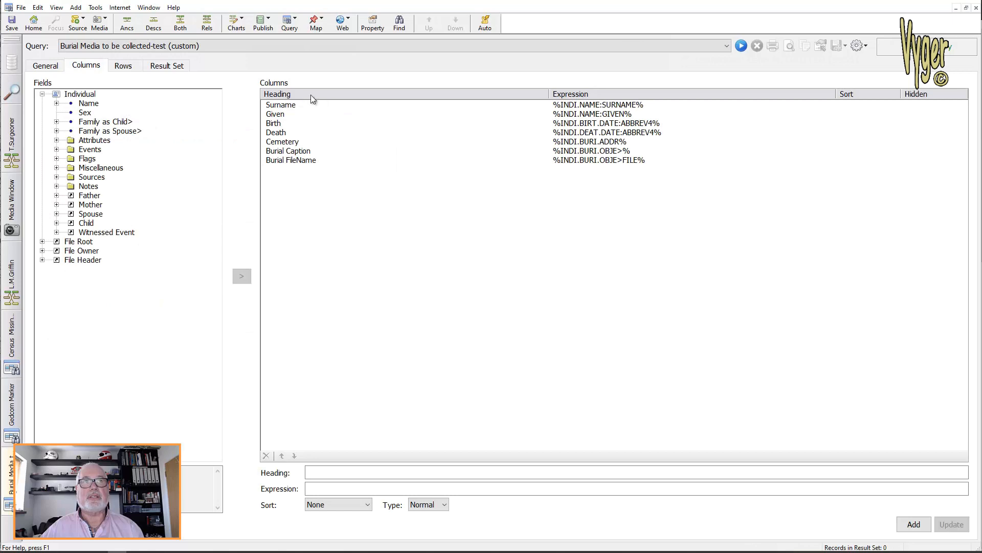
pyautogui.click(122, 66)
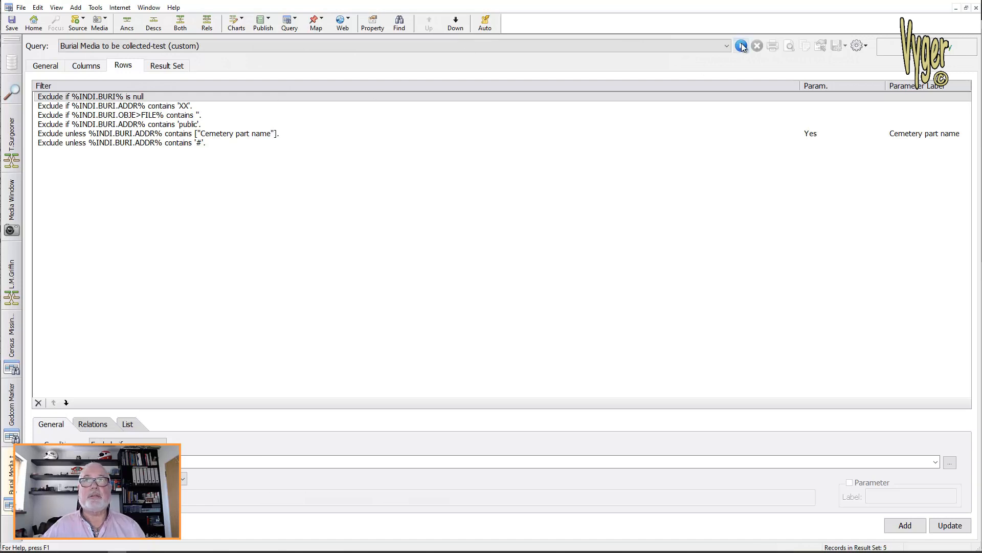
# Run the burial media query with cemetery part name "carn" and select the first two result rows.
pyautogui.click(741, 46)
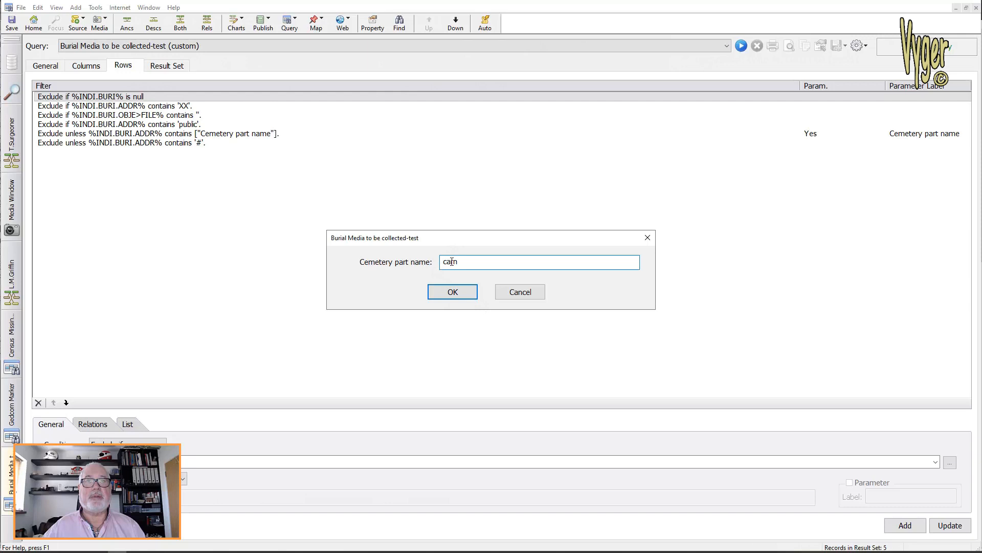
pyautogui.click(453, 293)
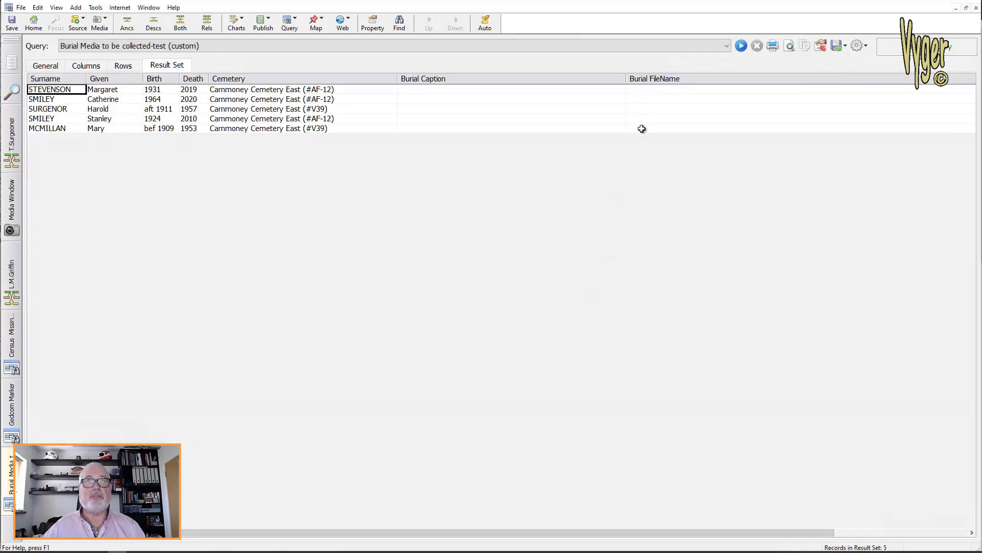
pyautogui.keyDown('shift'); pyautogui.click(320, 99); pyautogui.keyUp('shift')
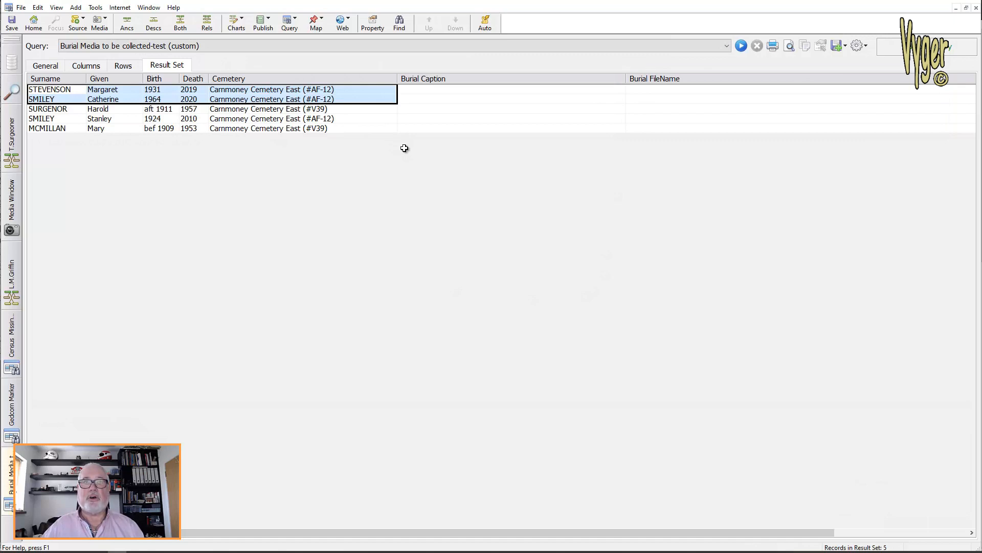
# Run the Census Missing Years (USA) Vyger query for places containing "penns" and look through its results.
pyautogui.click(244, 46)
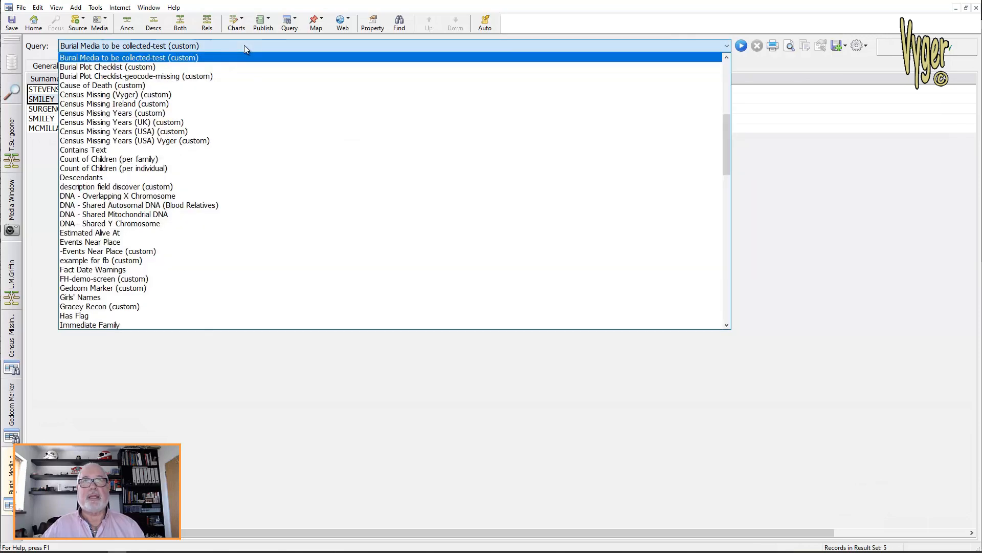
pyautogui.moveTo(729, 158)
pyautogui.mouseDown()
pyautogui.moveTo(738, 88)
pyautogui.moveTo(735, 155)
pyautogui.mouseUp()
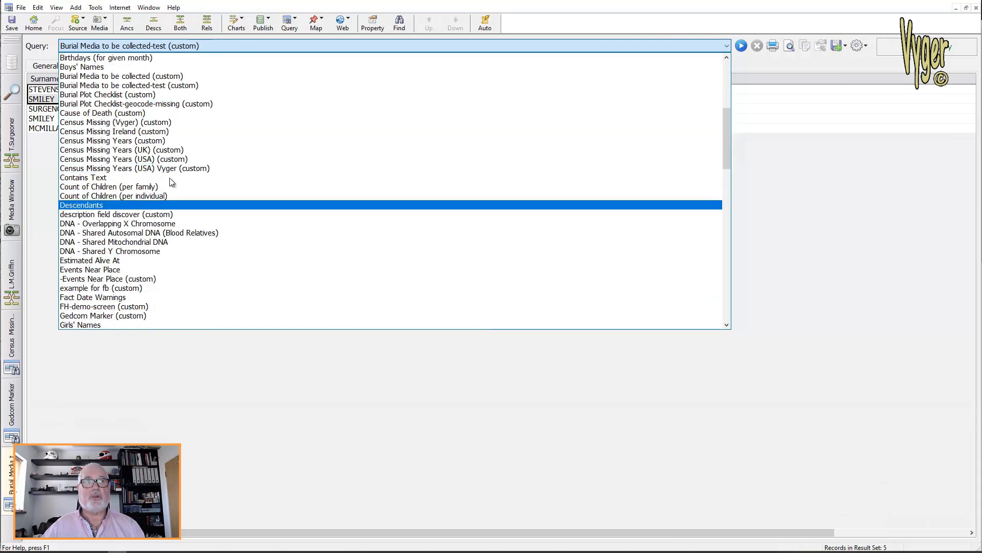
pyautogui.click(133, 168)
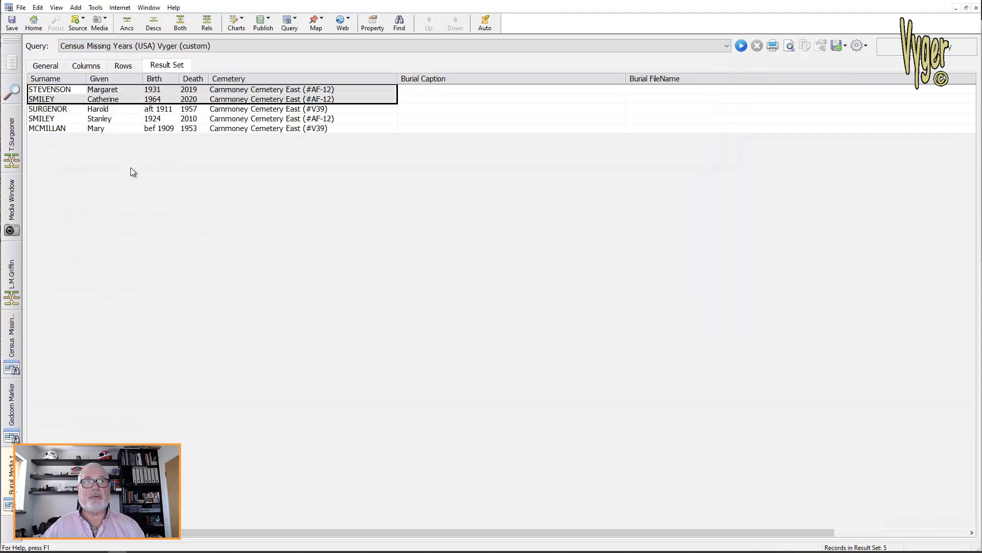
pyautogui.click(741, 47)
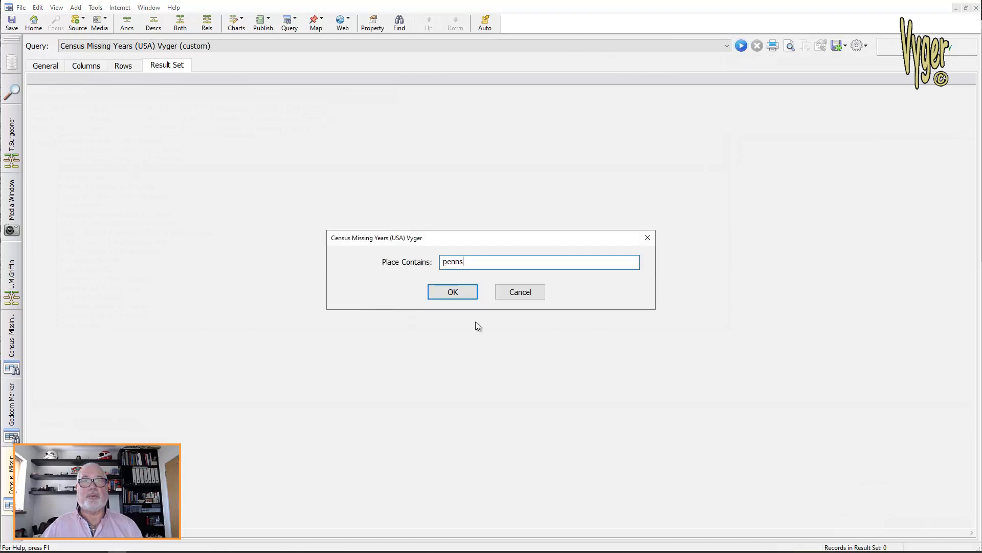
pyautogui.click(453, 292)
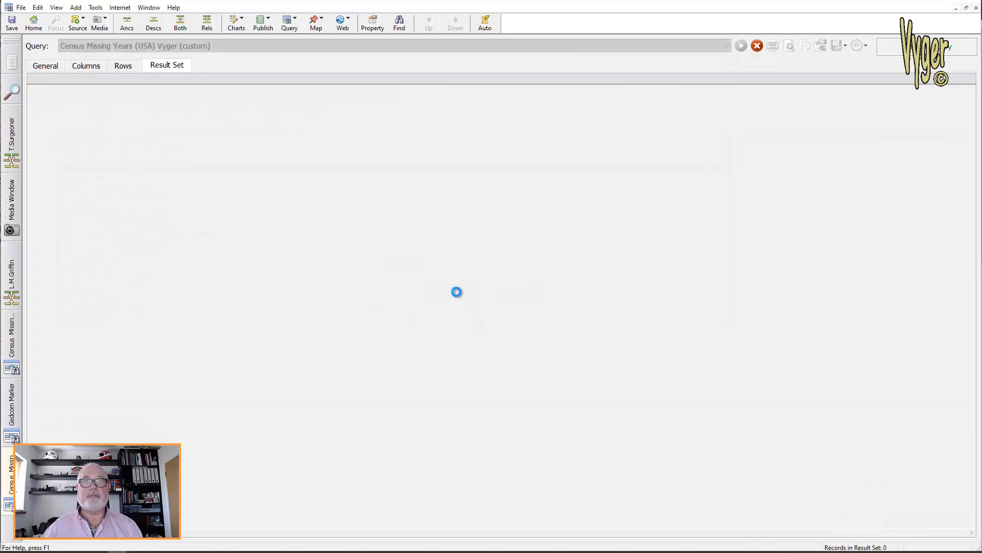
pyautogui.scroll(-20, 325, 249)
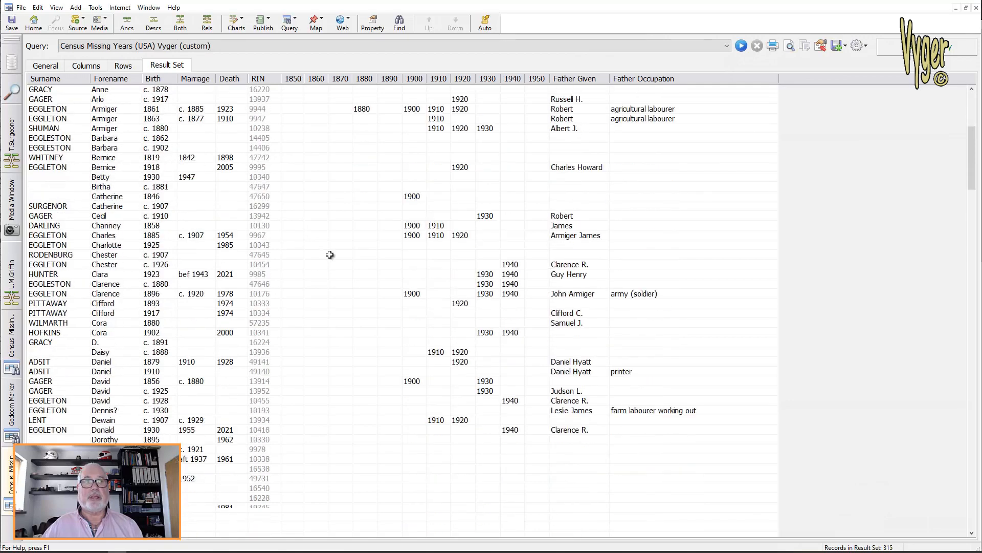
pyautogui.scroll(-5, 330, 255)
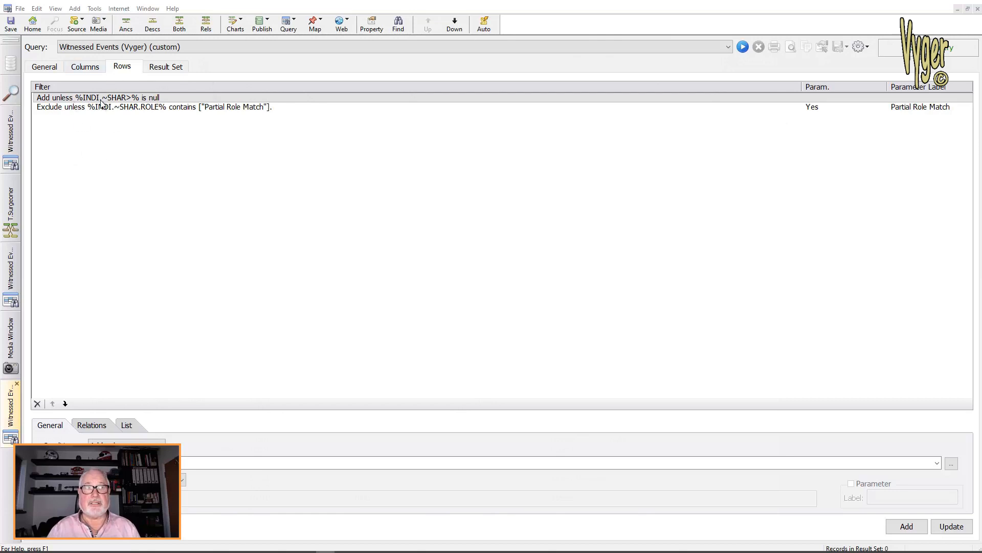
# Run the Witnessed Events (Vyger) query with partial role match "niece" and inspect the first result's principal, individual and event.
pyautogui.click(743, 47)
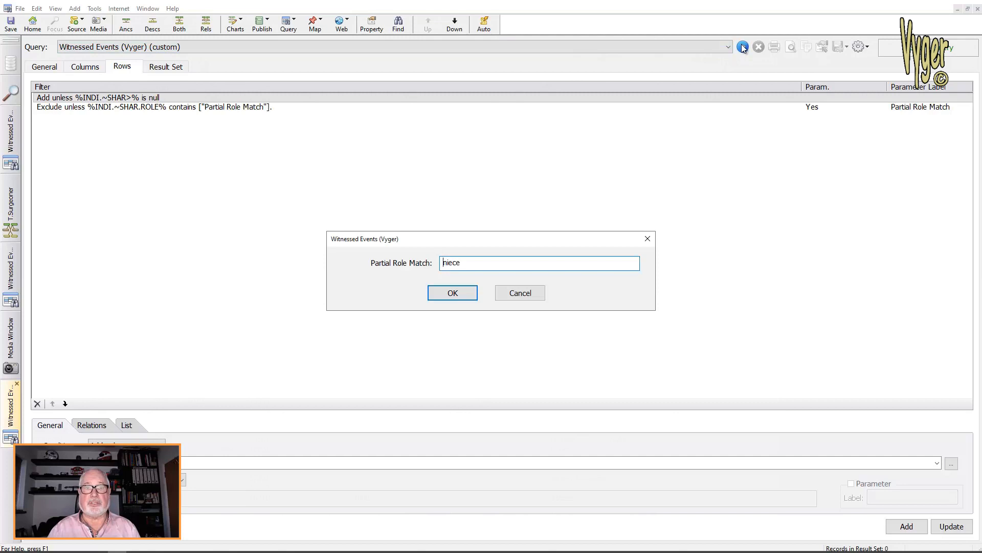
pyautogui.click(445, 296)
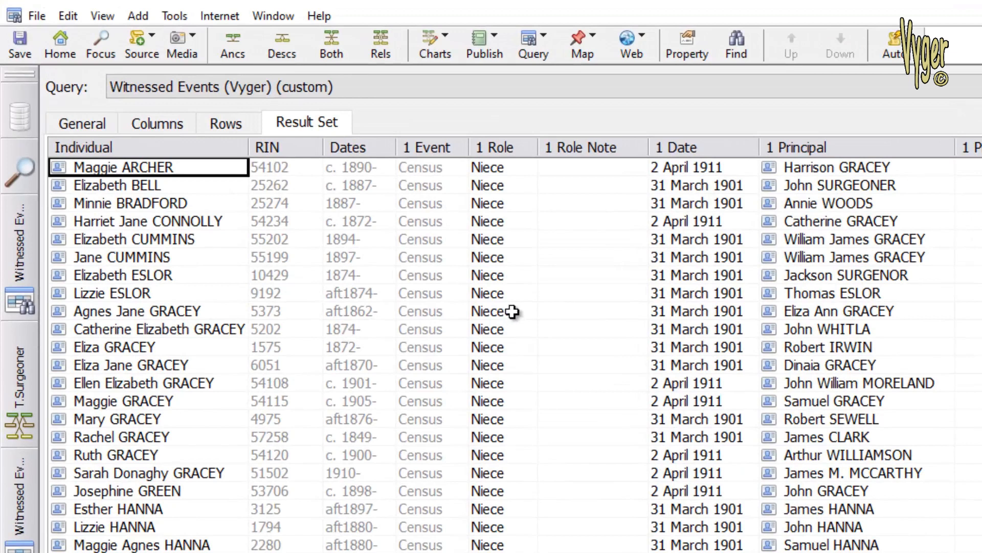
pyautogui.click(824, 169)
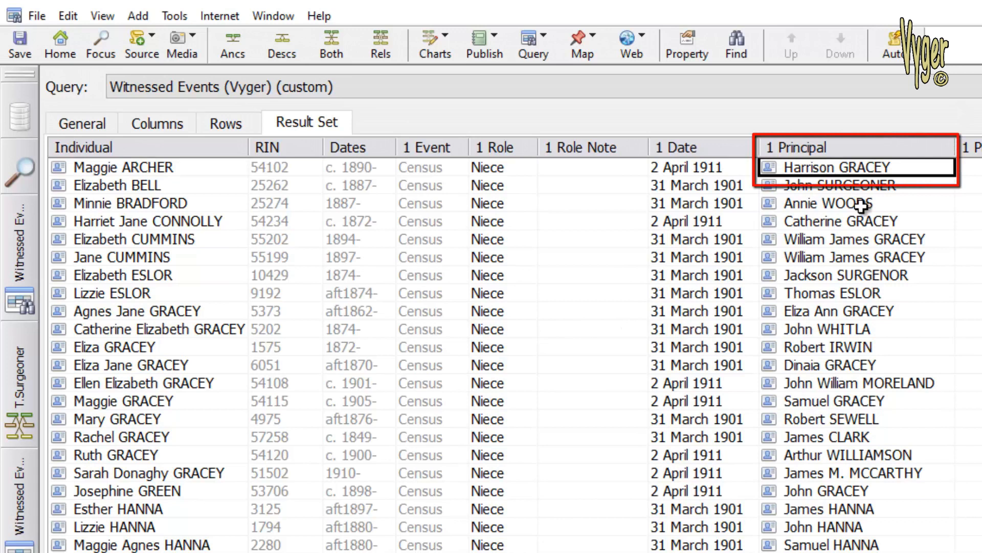
pyautogui.click(132, 165)
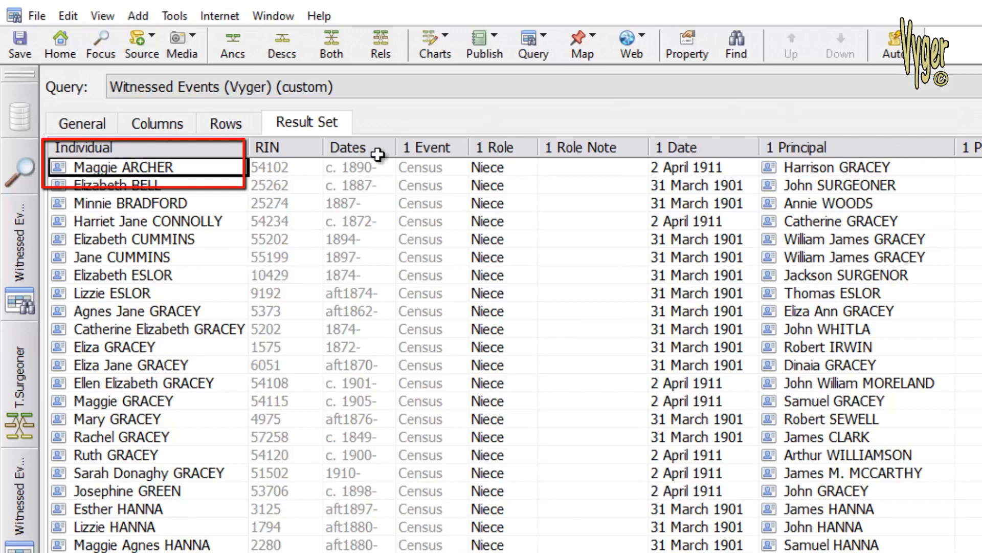
pyautogui.click(420, 169)
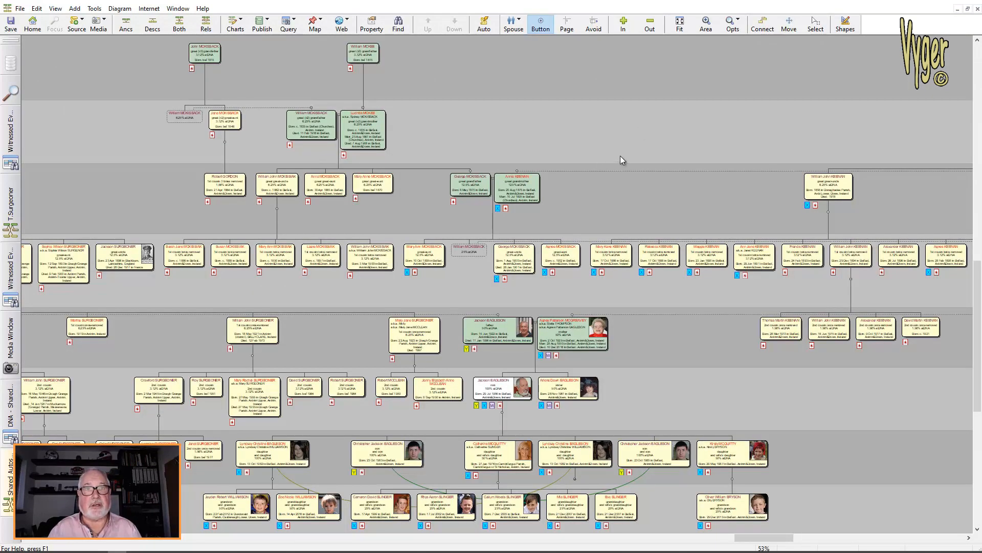
# Magnify the great-grandparents' area of the shared DNA diagram and review each open query, diagram and media window in turn.
pyautogui.click(706, 24)
pyautogui.moveTo(403, 165); pyautogui.dragTo(582, 287)
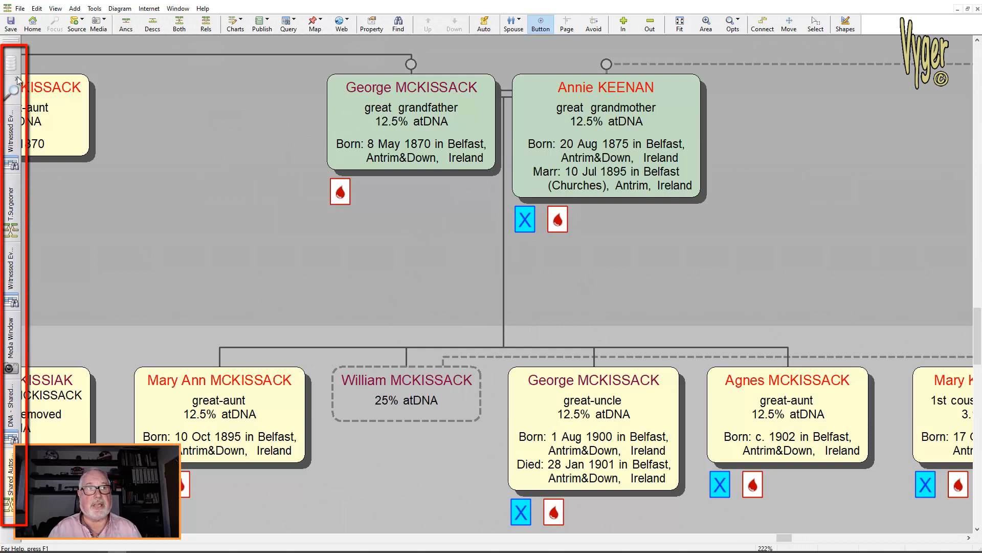
pyautogui.click(12, 134)
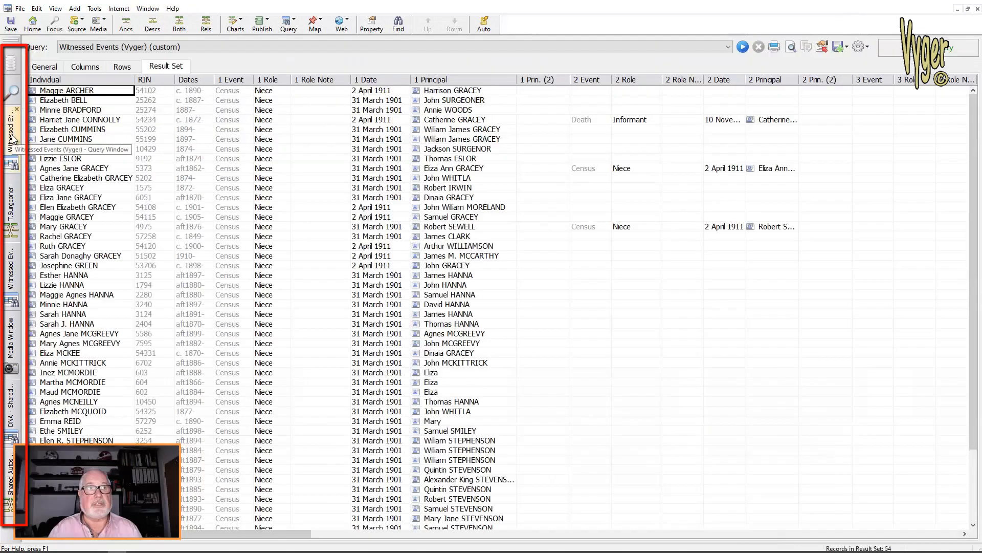
pyautogui.click(16, 210)
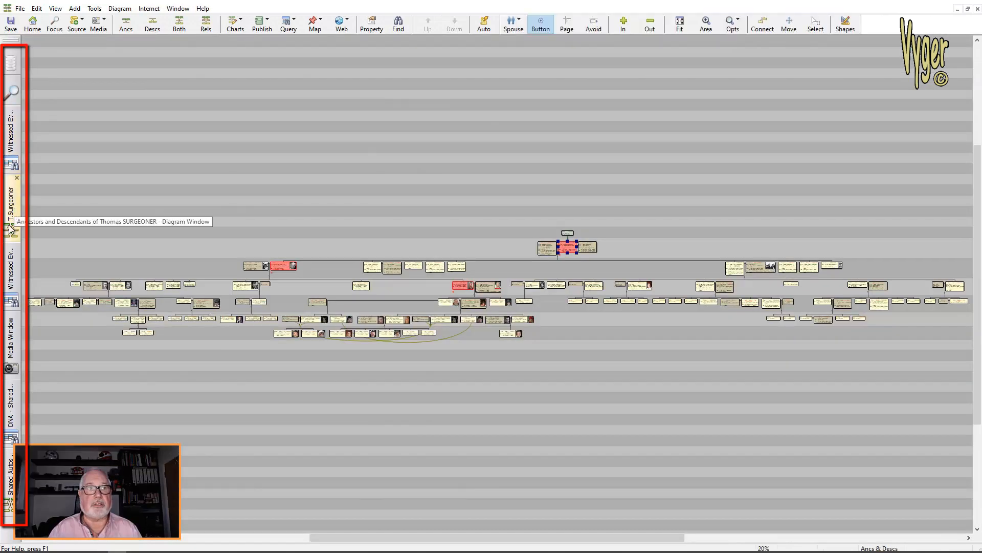
pyautogui.click(12, 278)
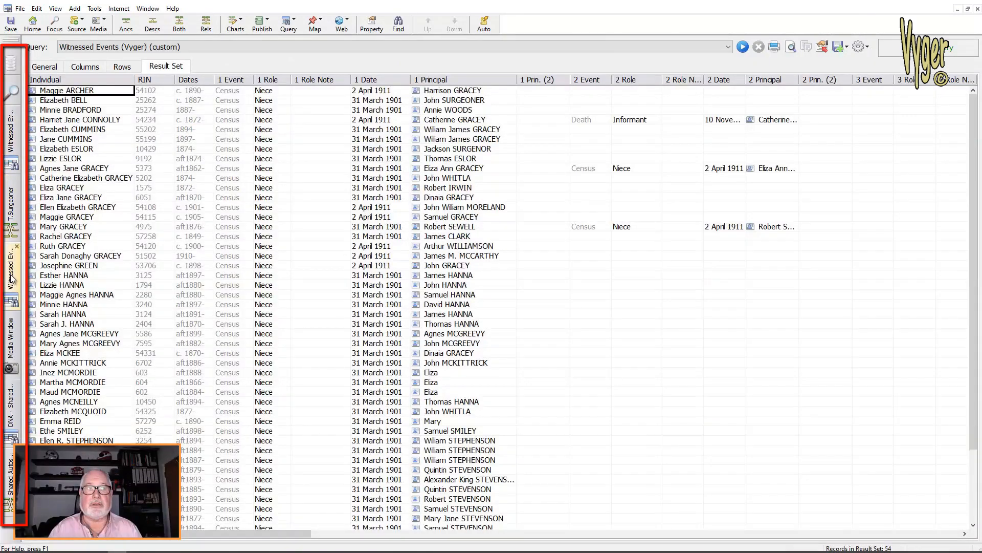
pyautogui.click(13, 344)
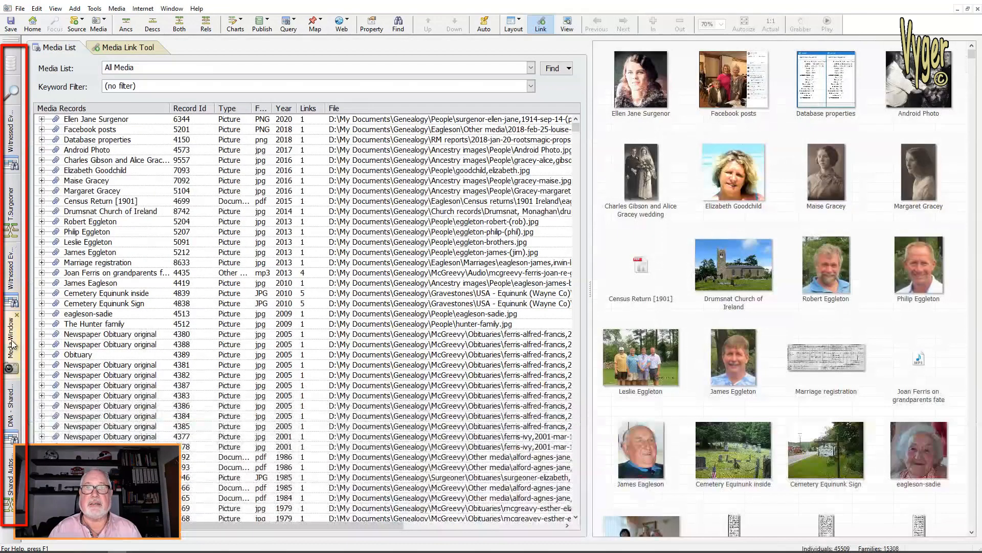
pyautogui.click(8, 400)
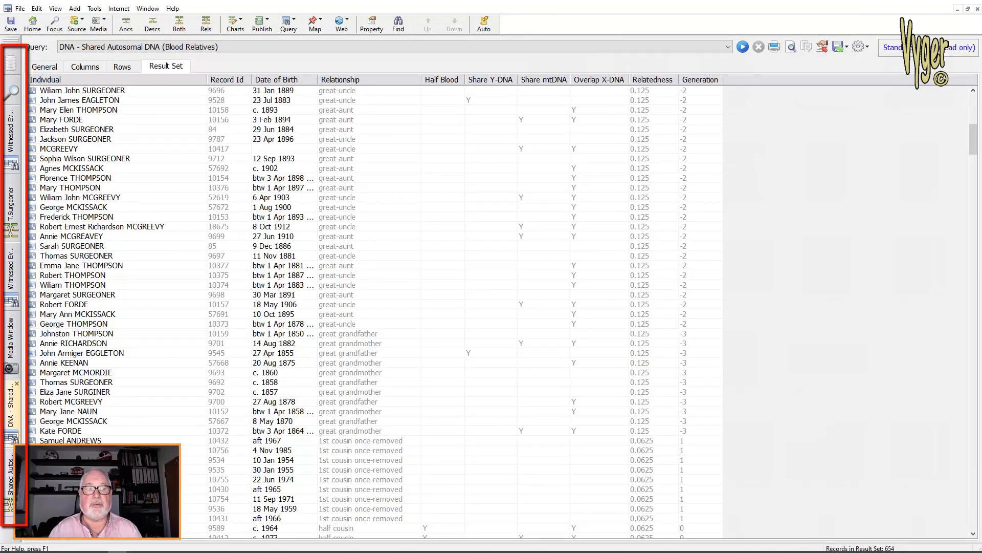
pyautogui.click(10, 486)
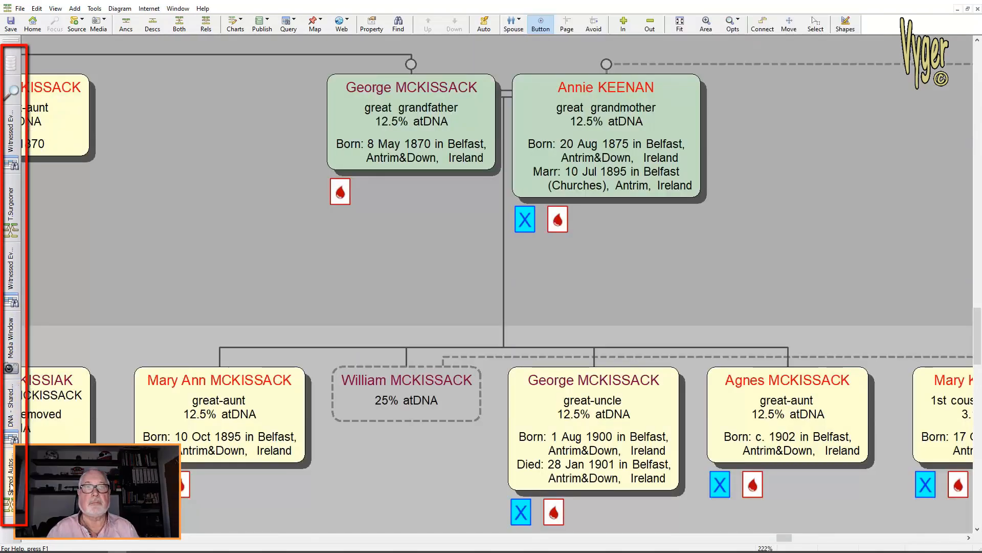
# Open the Occupation List and list the records where the occupation "bootmaker" is used in the Query Window.
pyautogui.click(94, 8)
pyautogui.moveTo(130, 54)
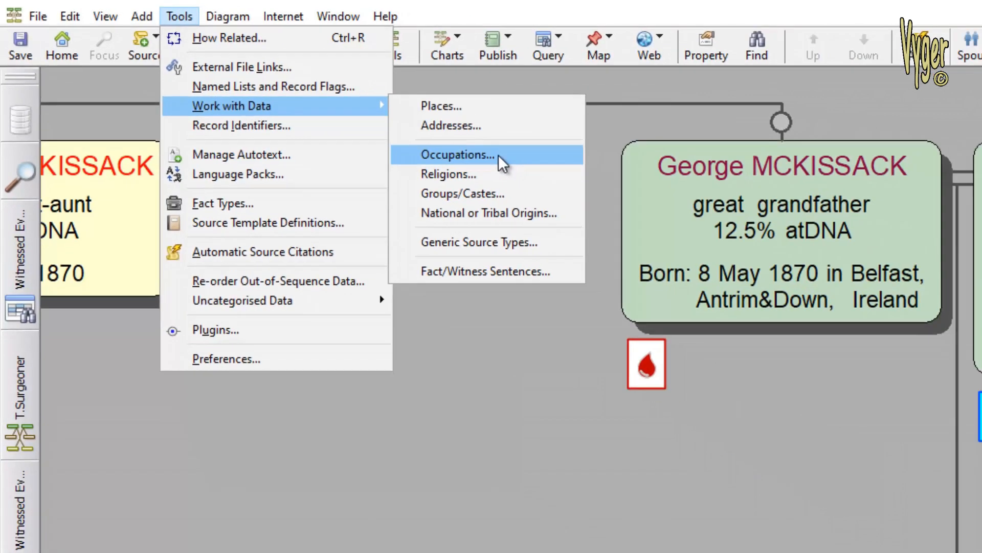
pyautogui.click(656, 204)
pyautogui.moveTo(677, 134); pyautogui.dragTo(678, 164)
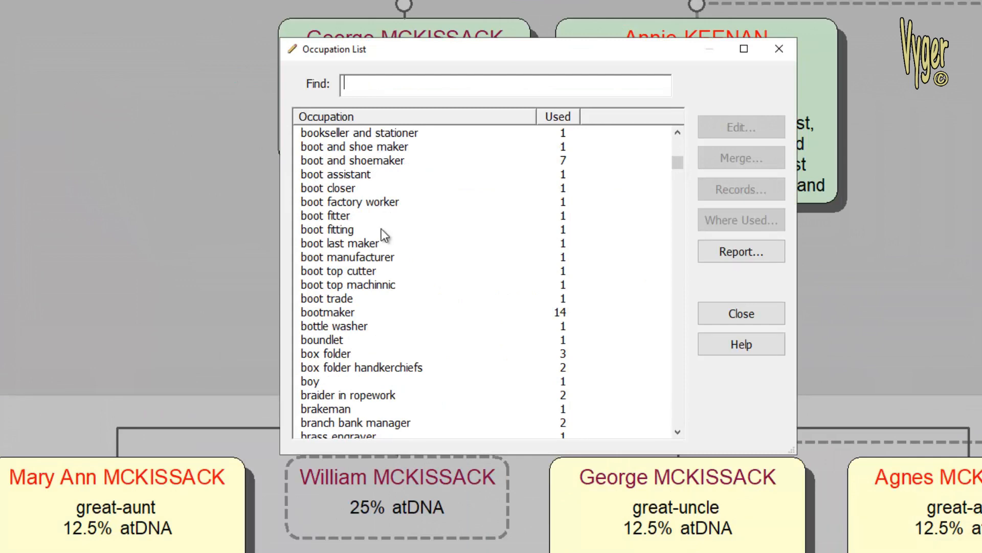
pyautogui.scroll(-1, 381, 229)
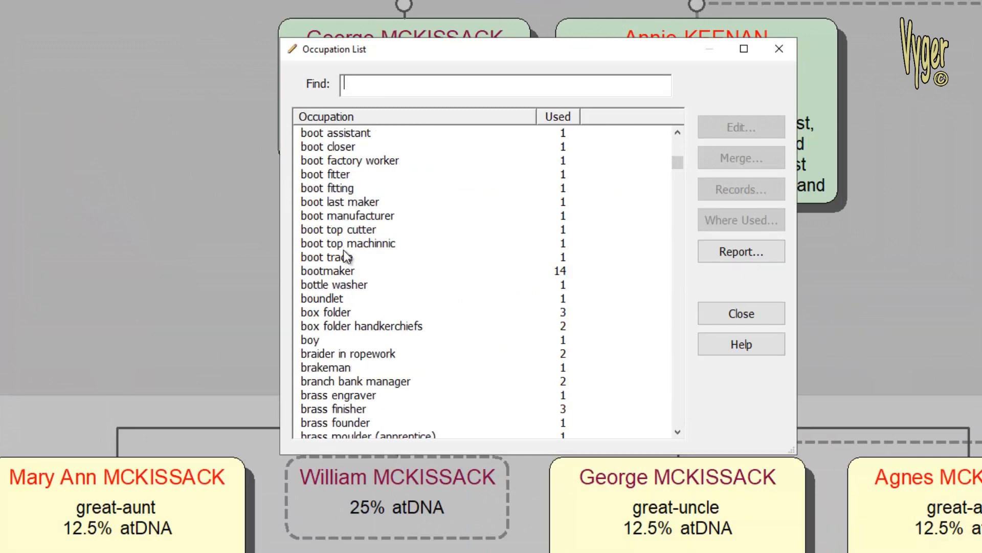
pyautogui.click(338, 271)
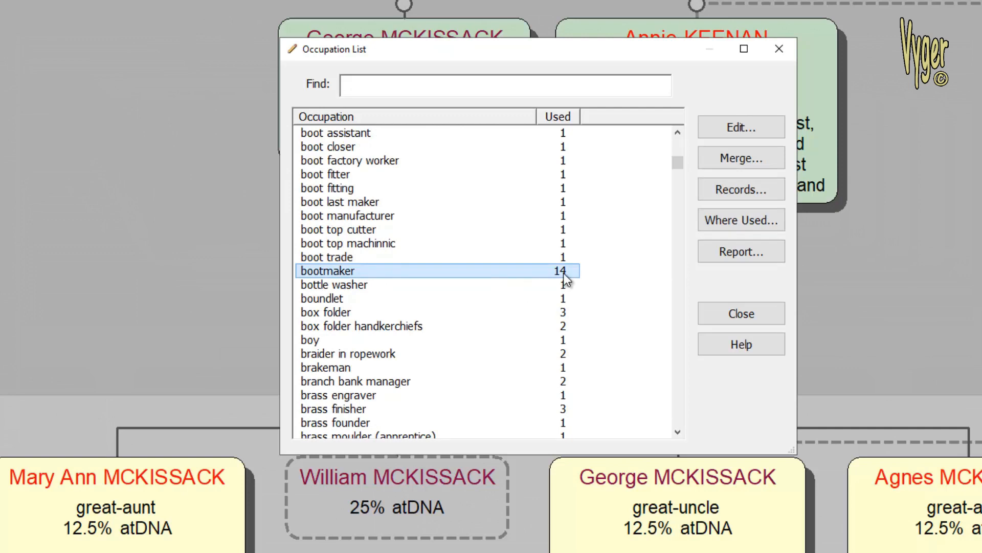
pyautogui.click(738, 222)
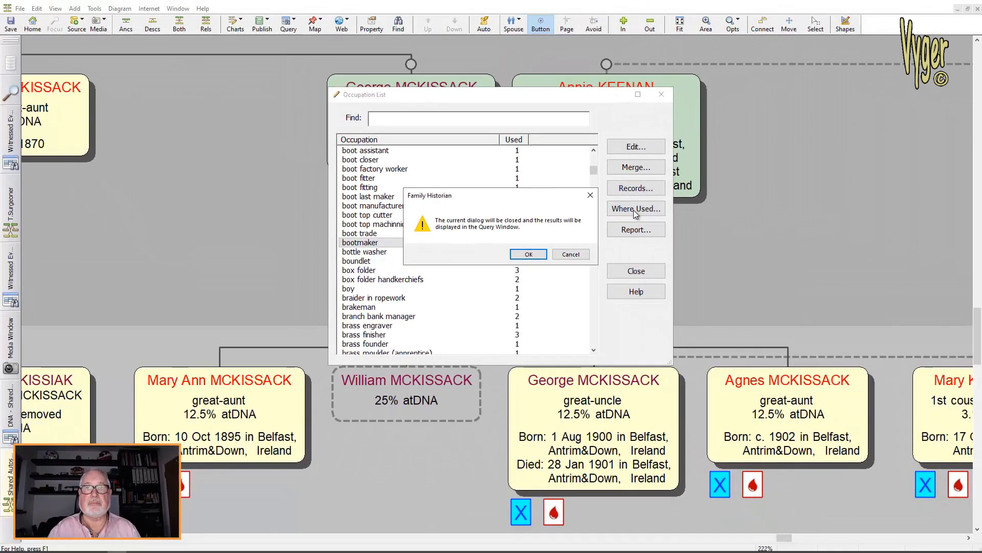
pyautogui.click(520, 256)
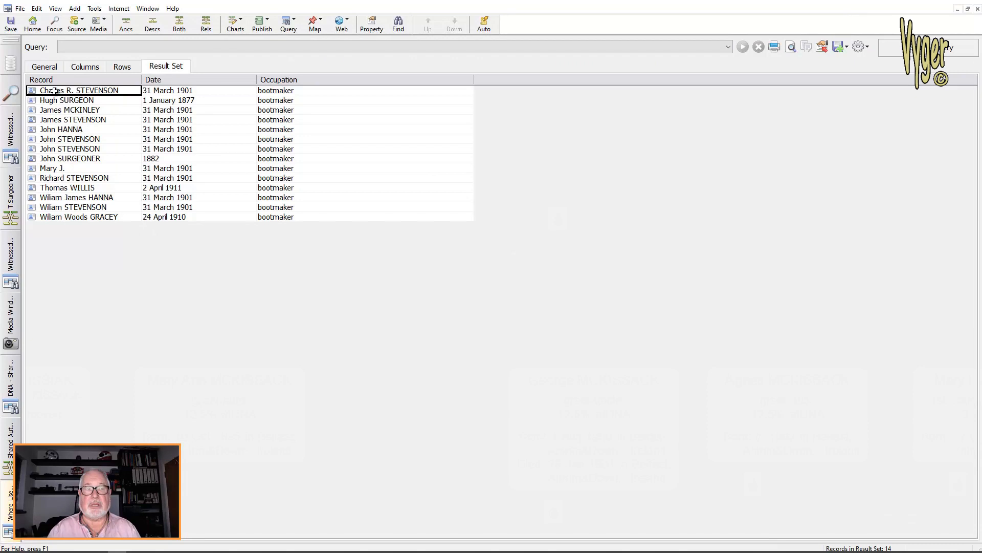
# Copy all bootmaker result rows into a blank Excel workbook and widen the pasted columns.
pyautogui.moveTo(55, 91); pyautogui.dragTo(218, 133)
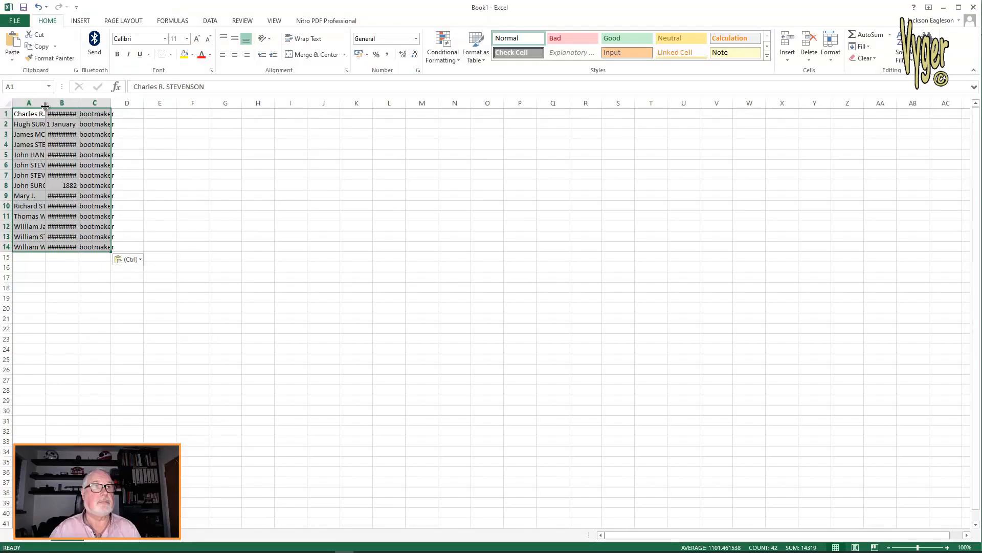
pyautogui.moveTo(46, 102); pyautogui.dragTo(83, 122)
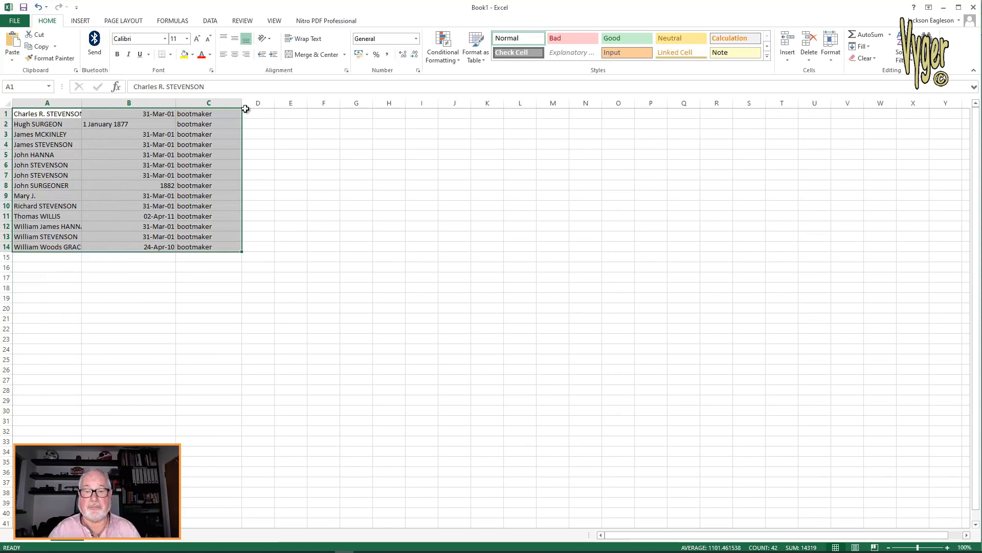
# Switch back to Family Historian and review the record flags available for the individual in focus.
pyautogui.hotkey('alt', 'Tab')
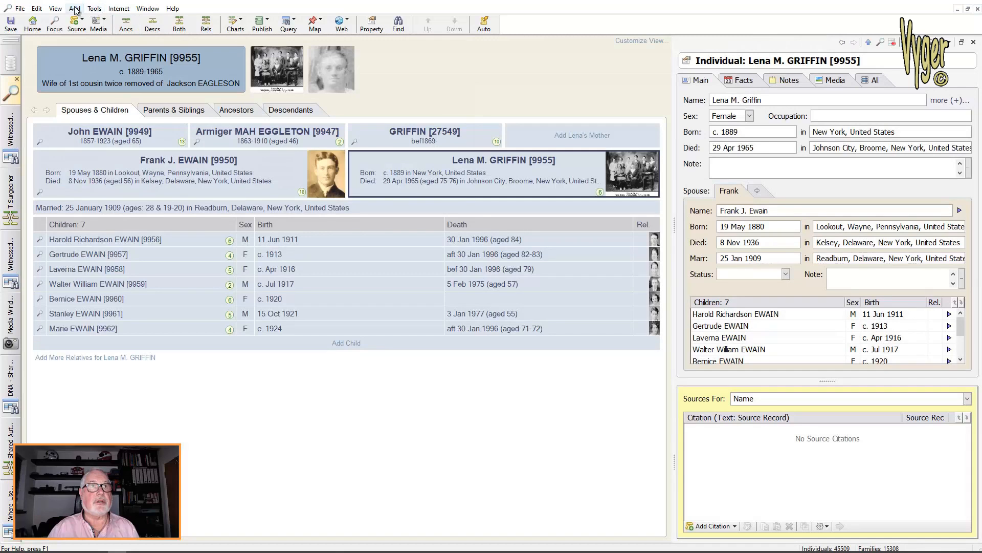
pyautogui.click(75, 10)
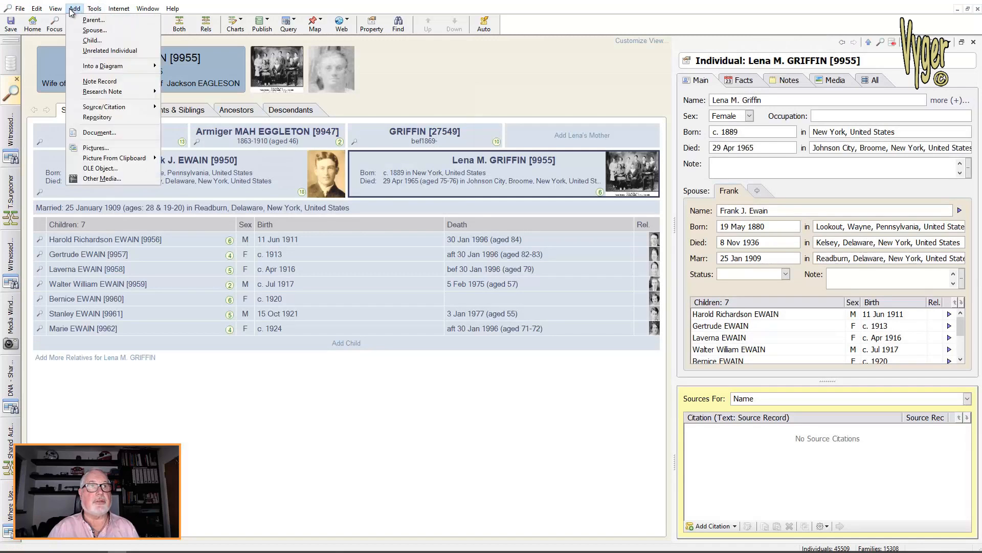
pyautogui.moveTo(61, 11)
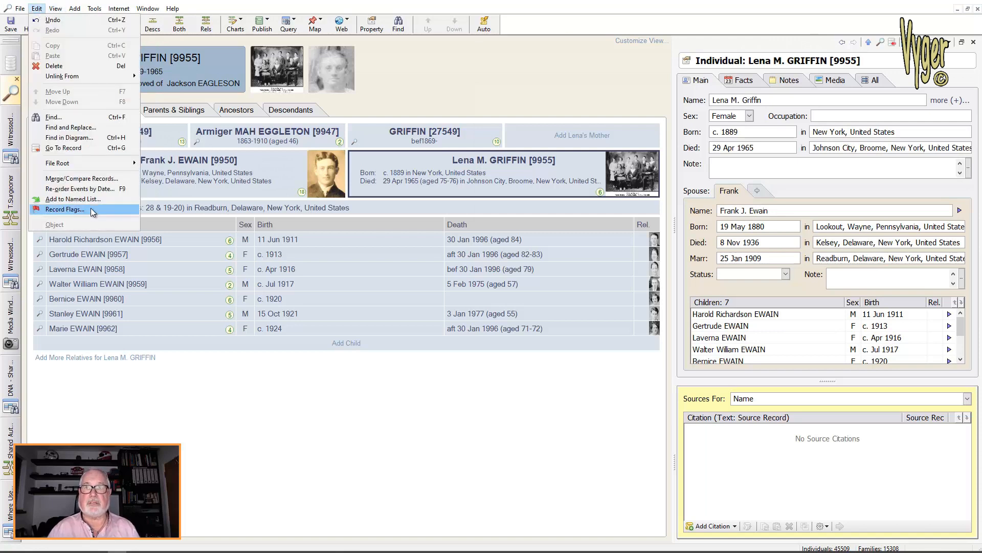
pyautogui.click(92, 210)
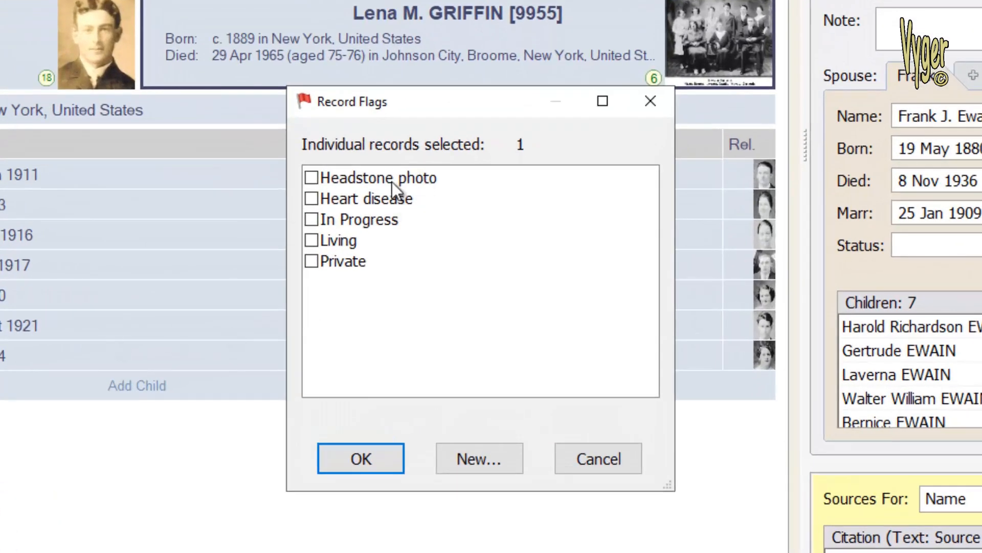
pyautogui.click(360, 458)
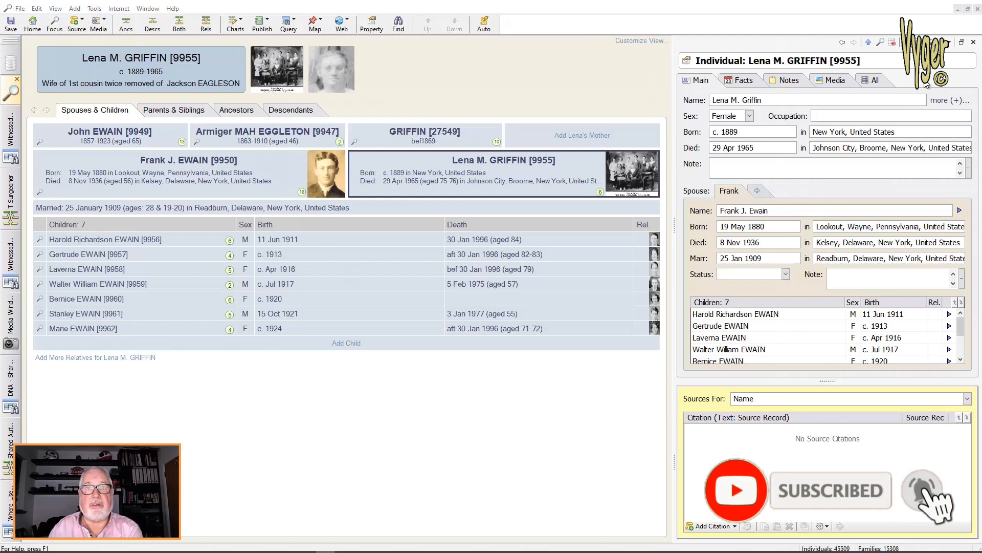
# Show the automatic source citation bar and look through its list of existing sources.
pyautogui.click(494, 32)
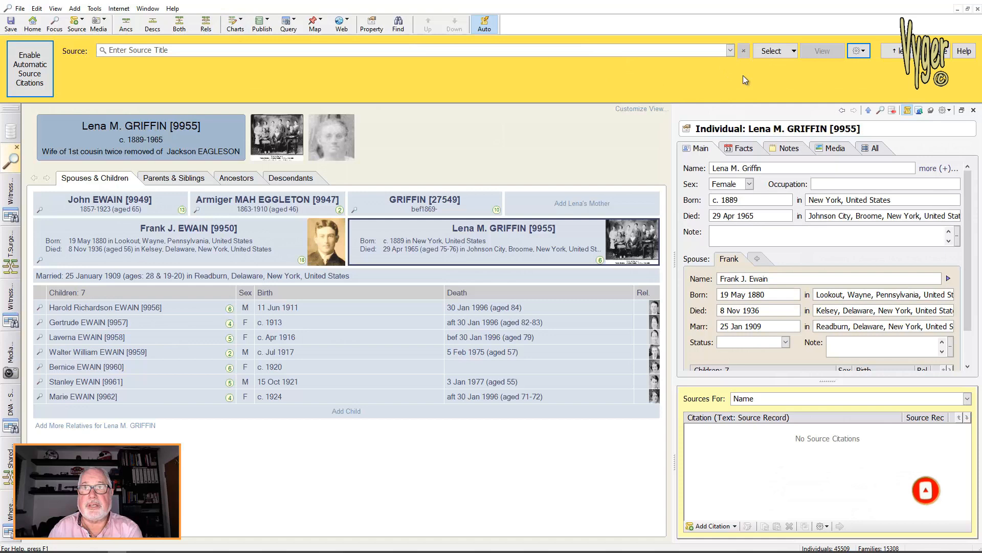
pyautogui.click(731, 50)
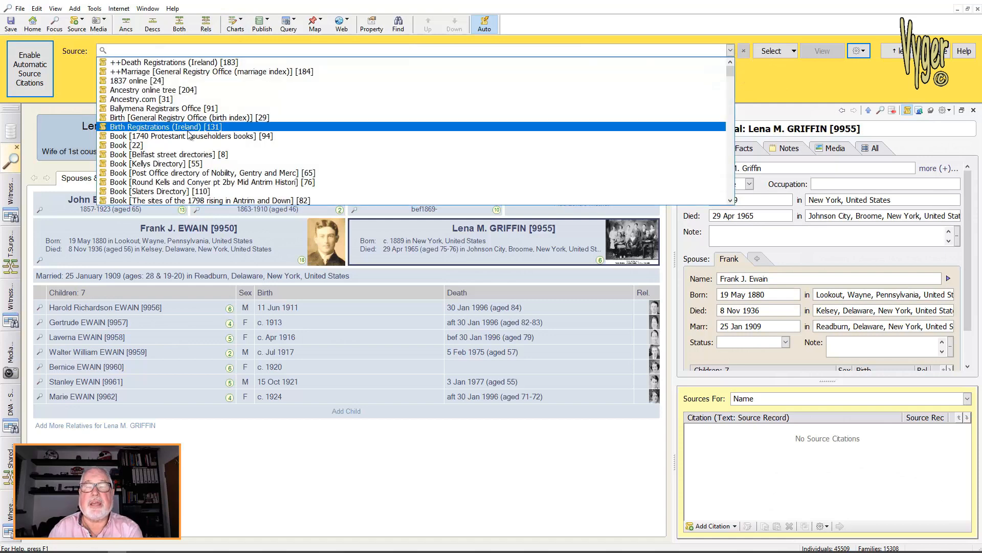
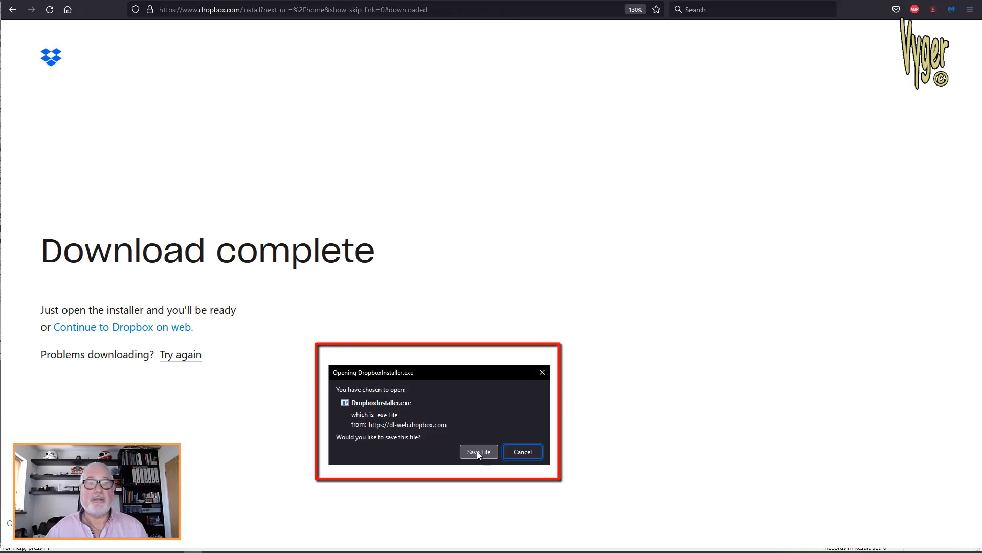
# In the browser, save DropboxInstaller.exe and open the downloaded installer.
pyautogui.click(477, 451)
pyautogui.click(896, 11)
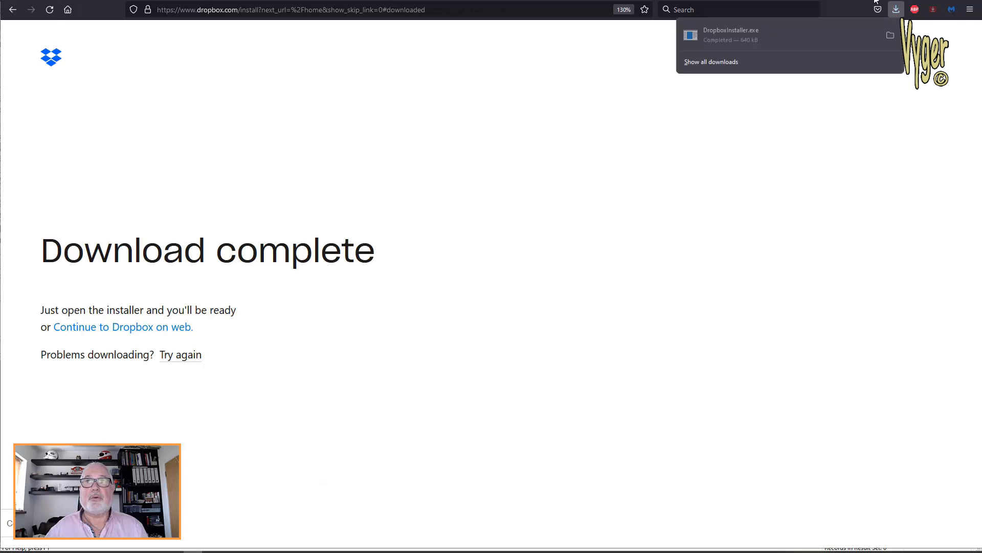
pyautogui.click(733, 32)
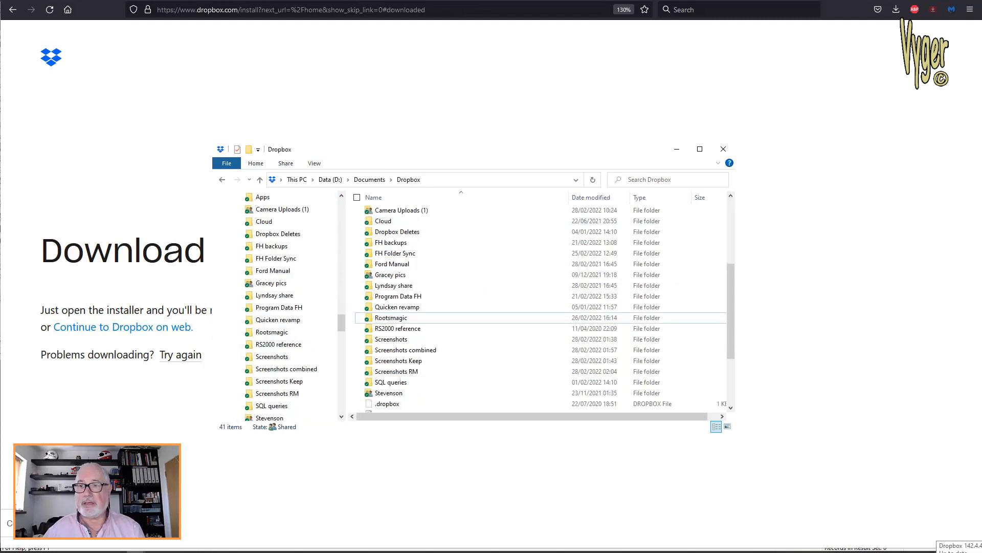
# Review the Backups settings in the Dropbox preferences and leave them without applying changes.
pyautogui.click(960, 552)
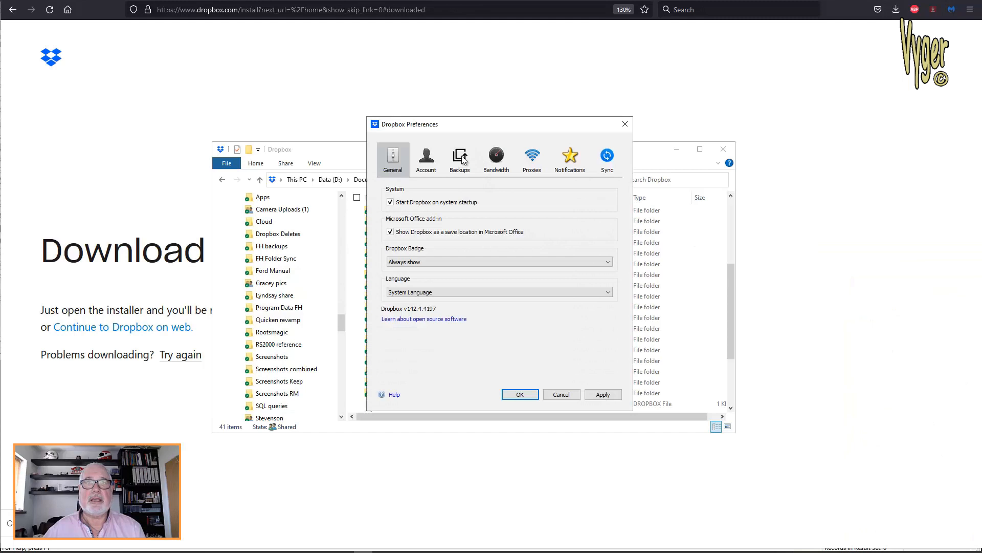
pyautogui.click(460, 158)
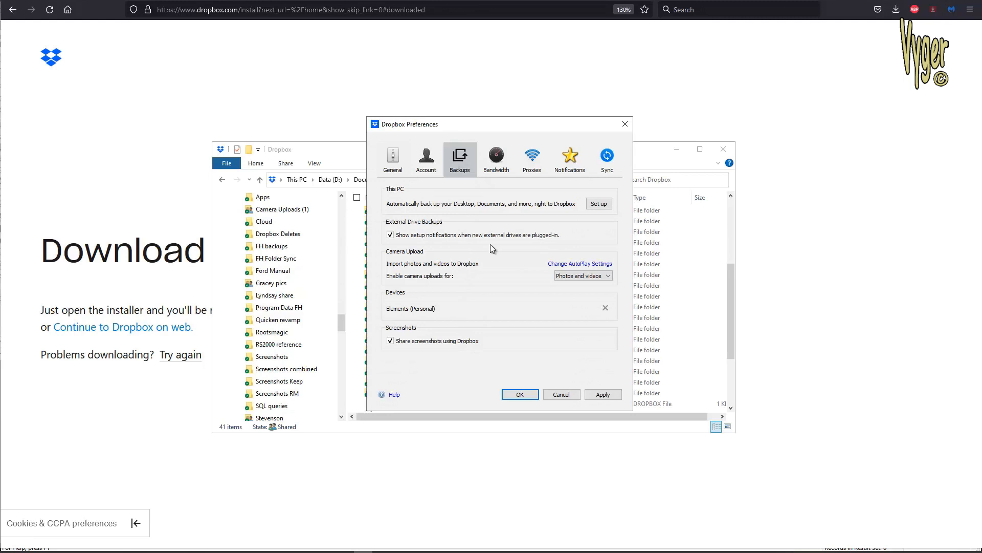
pyautogui.click(558, 392)
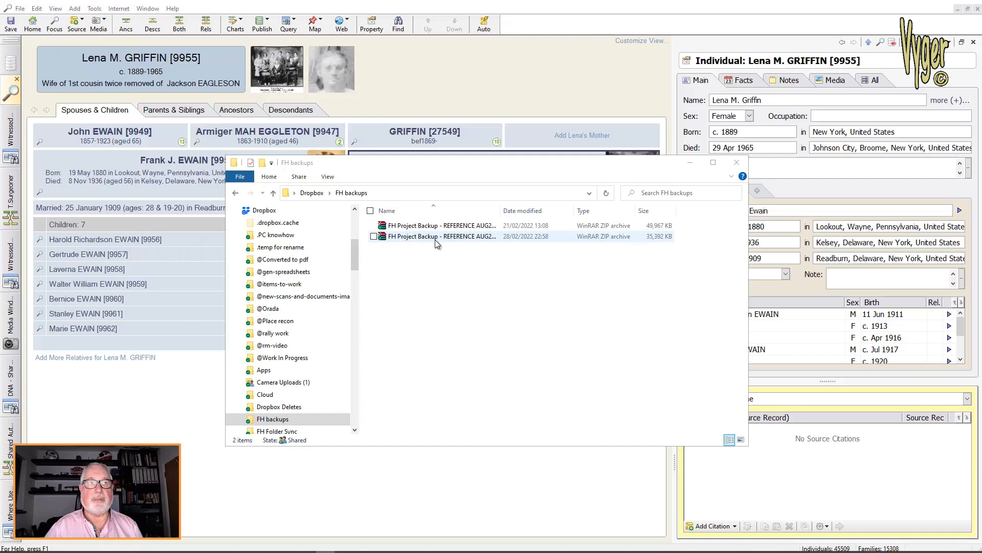
# In Family Historian's preferences, check the default backup folder and the backup-on-exit options, and accept them.
pyautogui.click(94, 8)
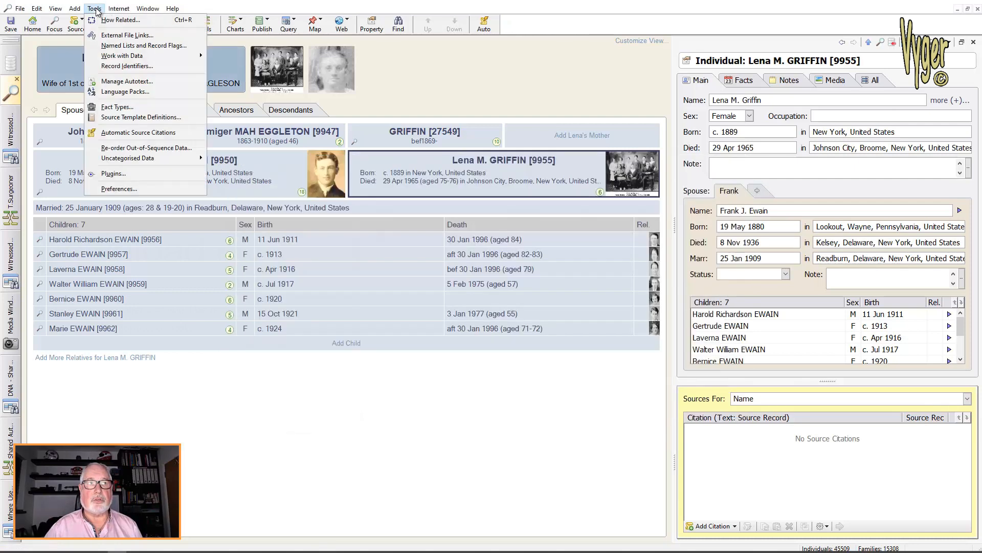
pyautogui.click(135, 189)
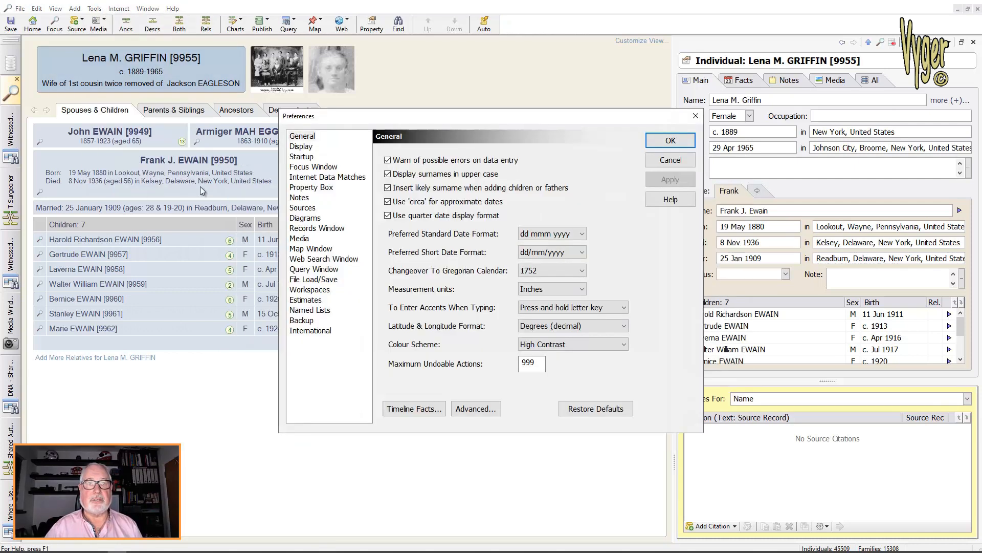
pyautogui.click(302, 320)
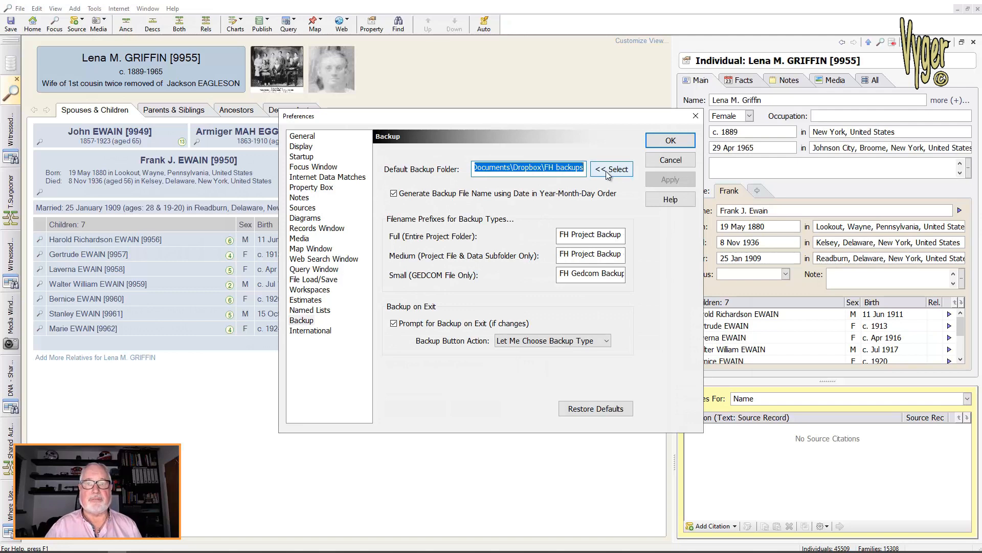
pyautogui.click(666, 143)
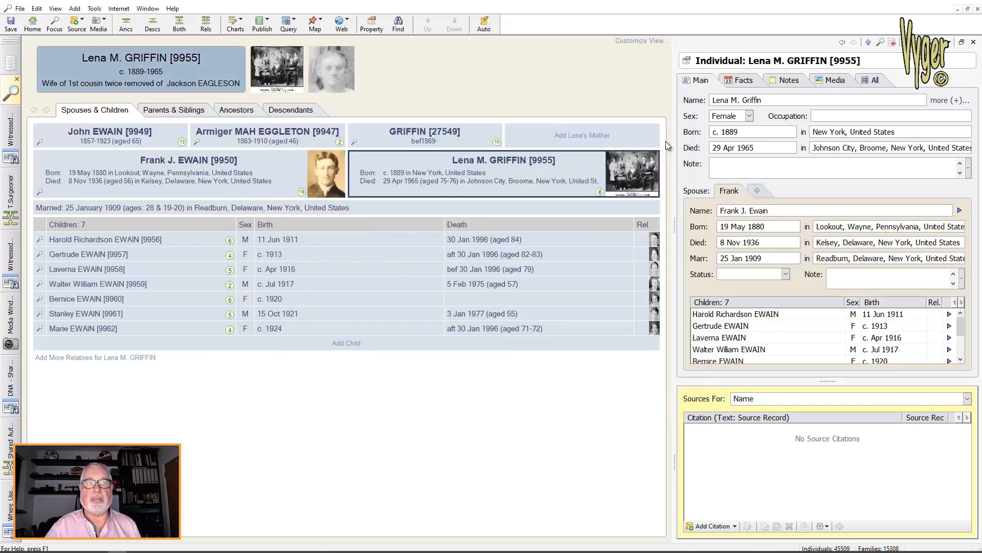